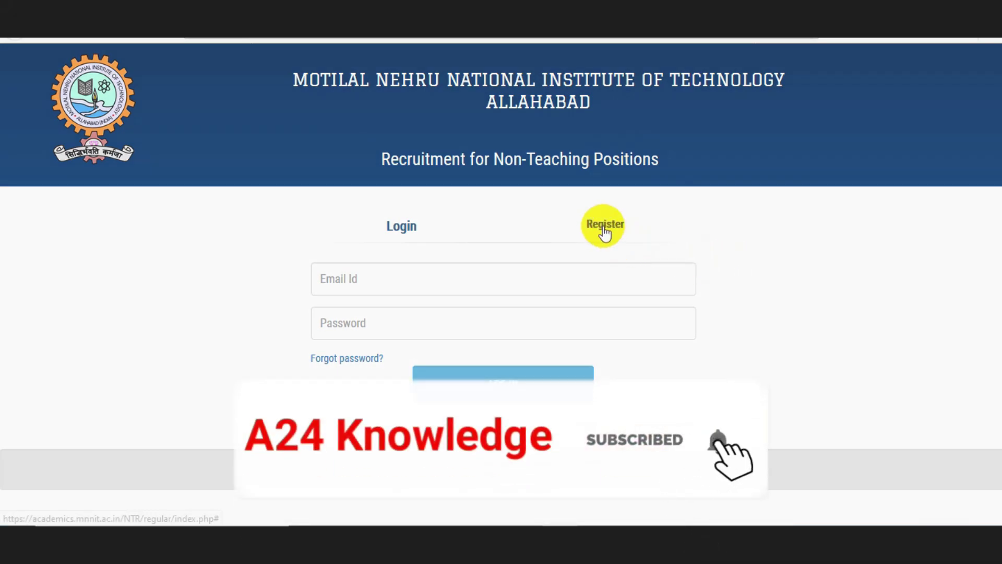
# Step: Open the new-account registration form and fill the email from the saved address
pyautogui.click(607, 233)
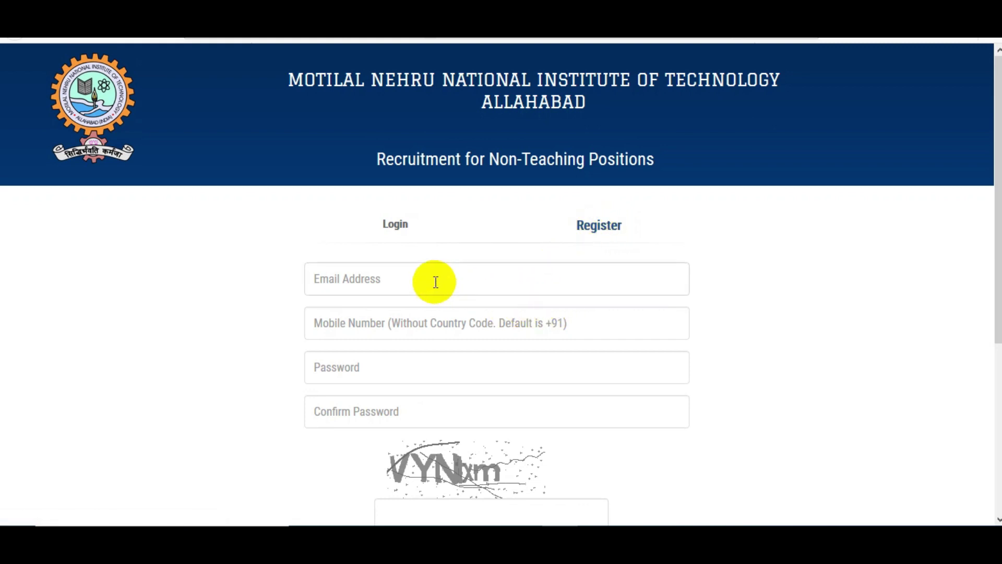
pyautogui.write('a24')
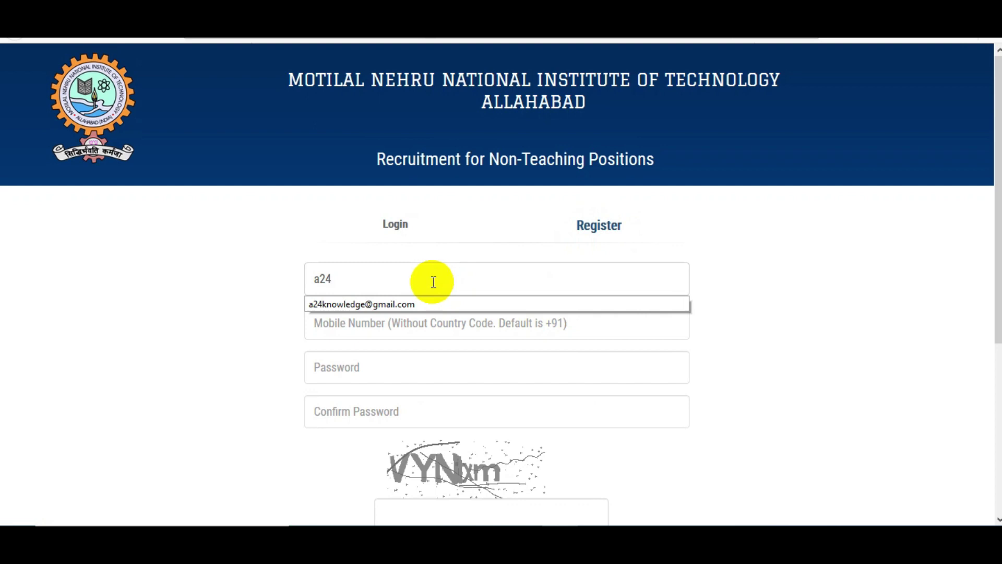
pyautogui.click(418, 303)
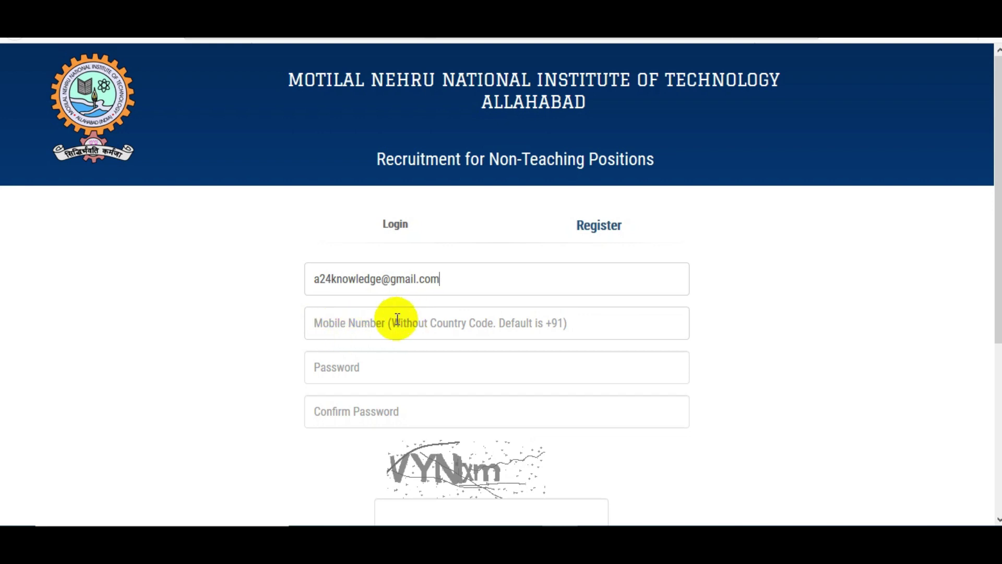
# Step: Enter the account password and scroll down the registration form
pyautogui.click(355, 373)
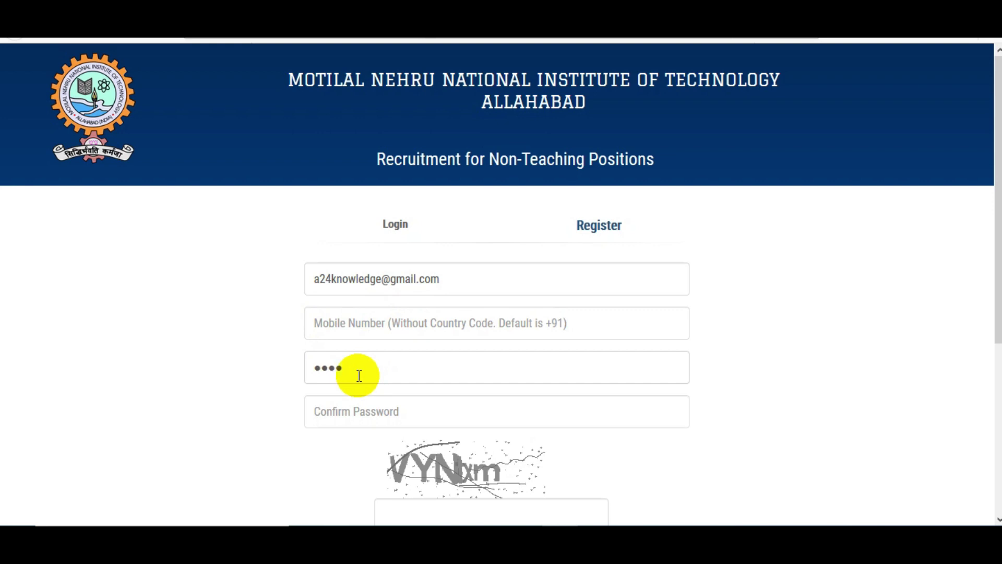
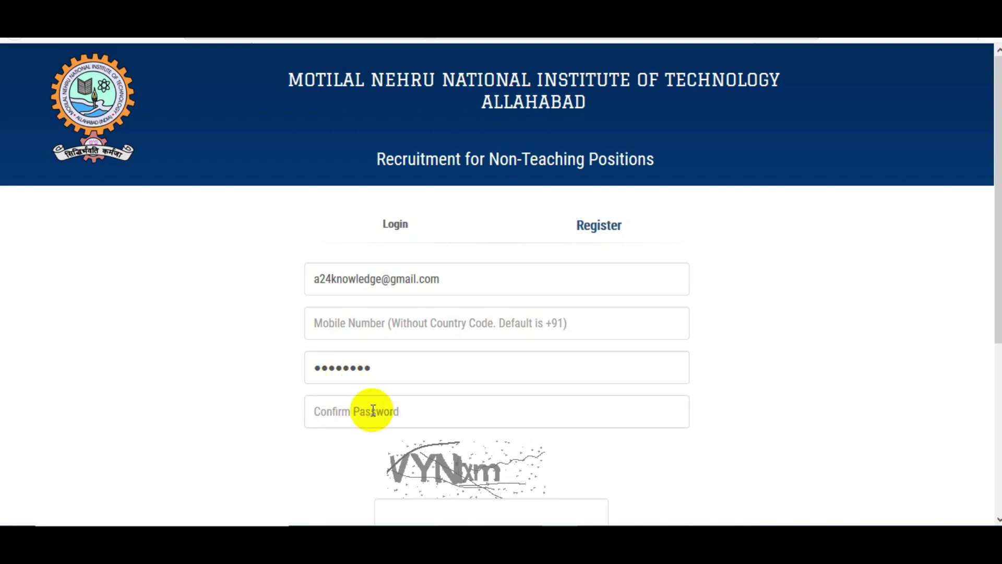
pyautogui.scroll(-2, 373, 411)
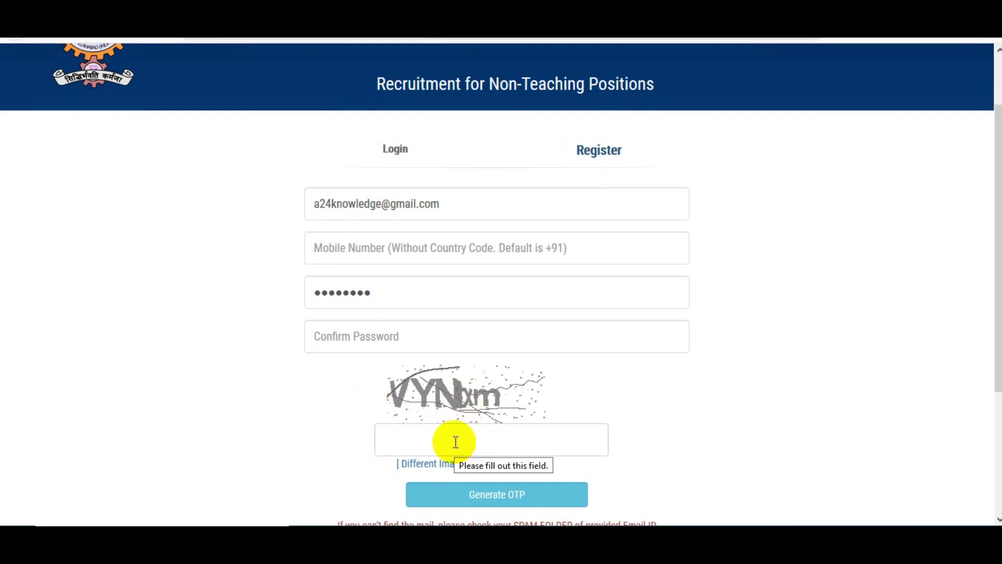
pyautogui.scroll(-1, 508, 503)
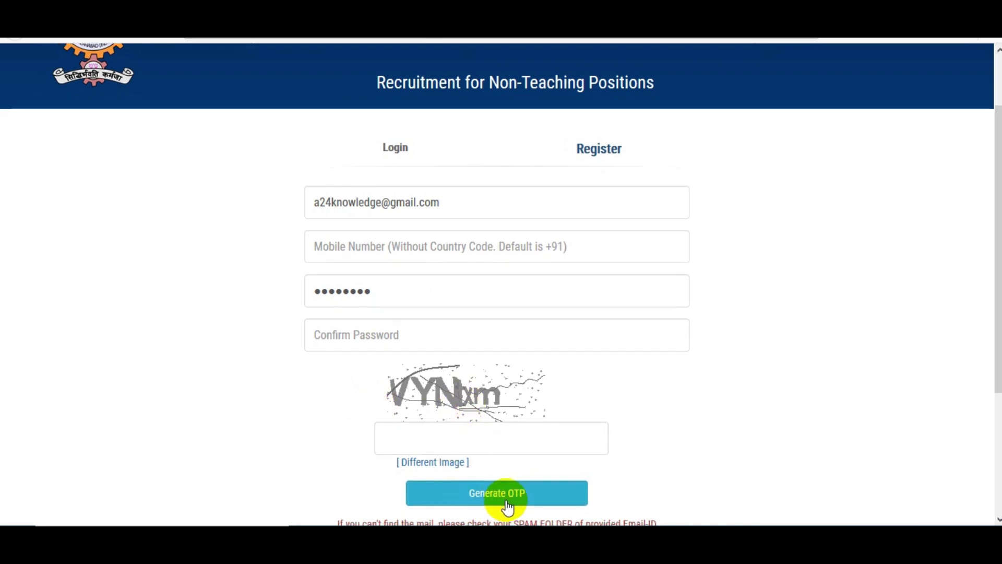
pyautogui.scroll(-2, 507, 503)
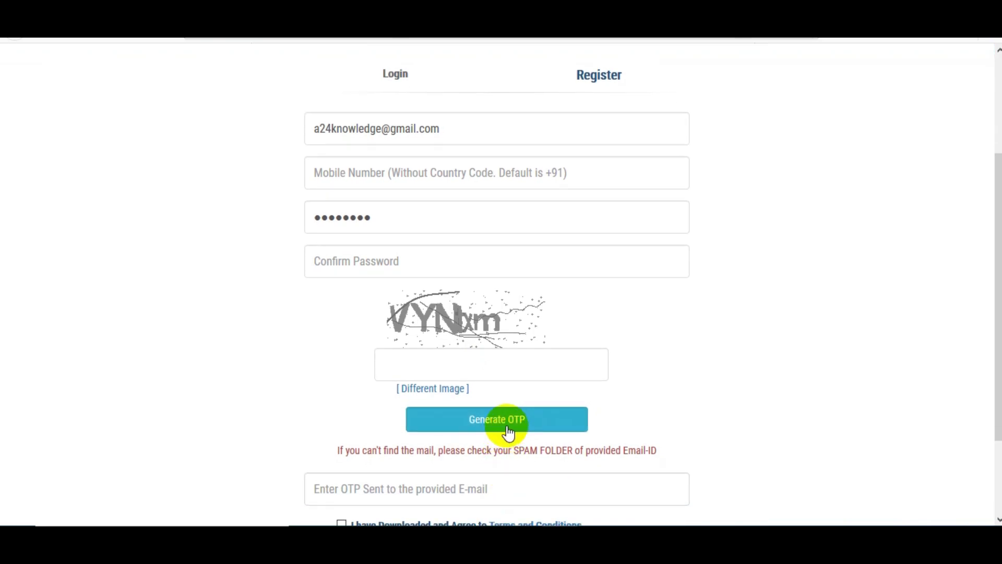
pyautogui.scroll(-2, 508, 432)
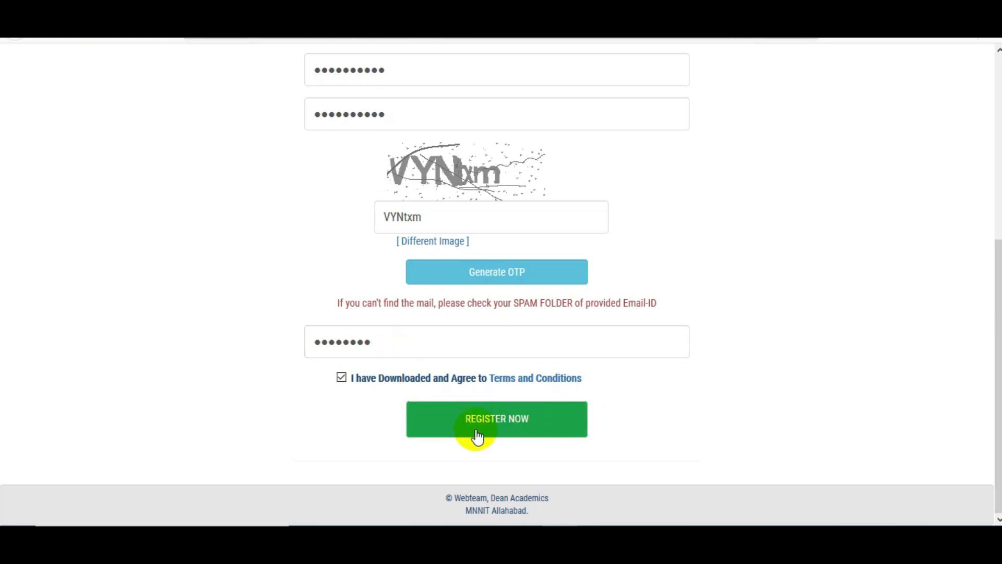
# Step: Submit the registration, then log in with the saved email and account password
pyautogui.click(509, 433)
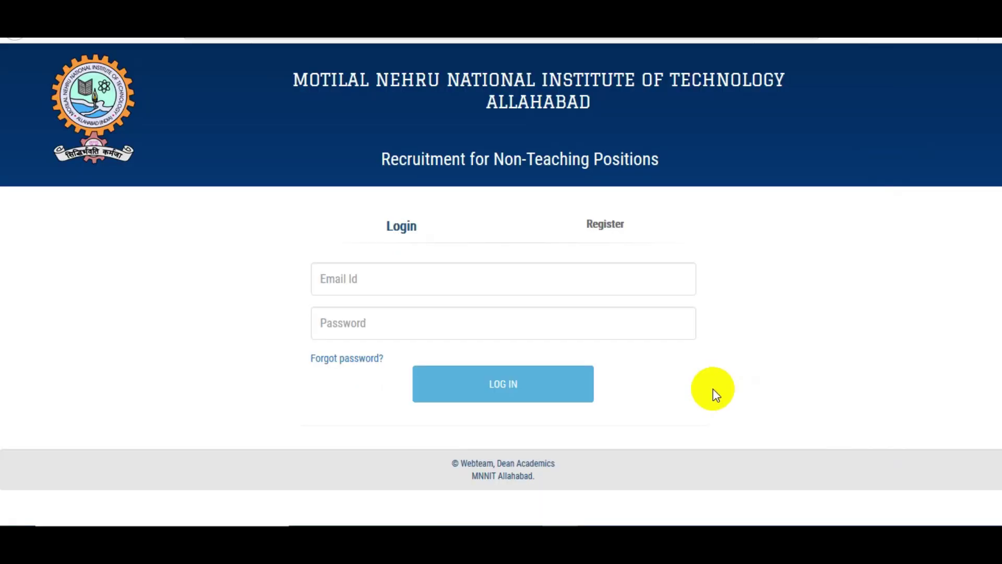
pyautogui.click(402, 281)
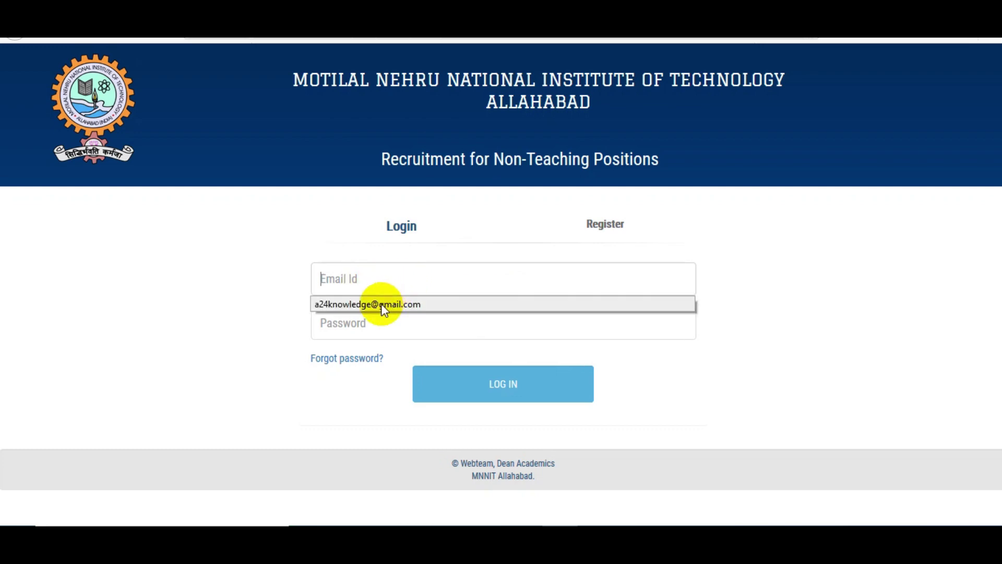
pyautogui.click(381, 303)
pyautogui.click(359, 312)
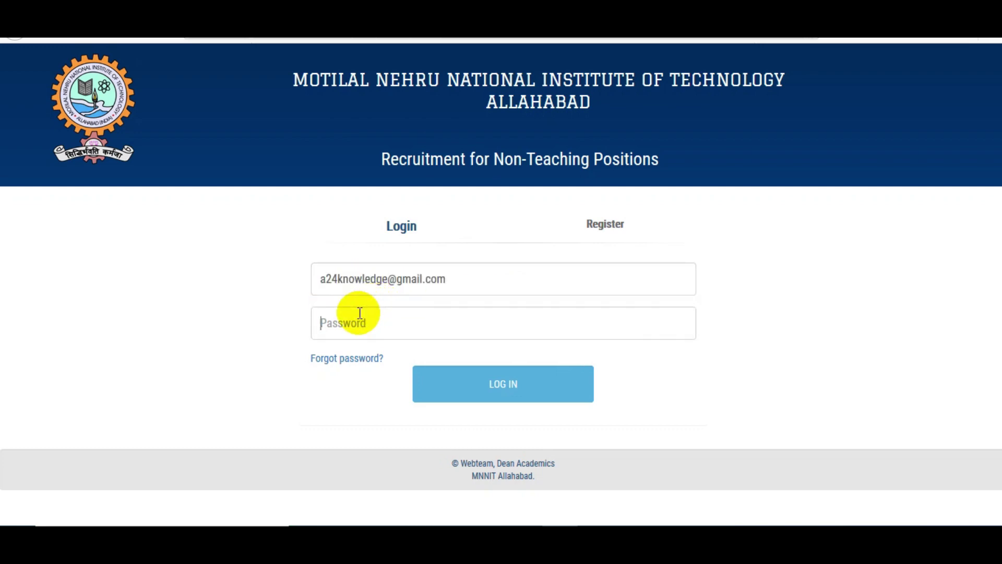
pyautogui.click(498, 386)
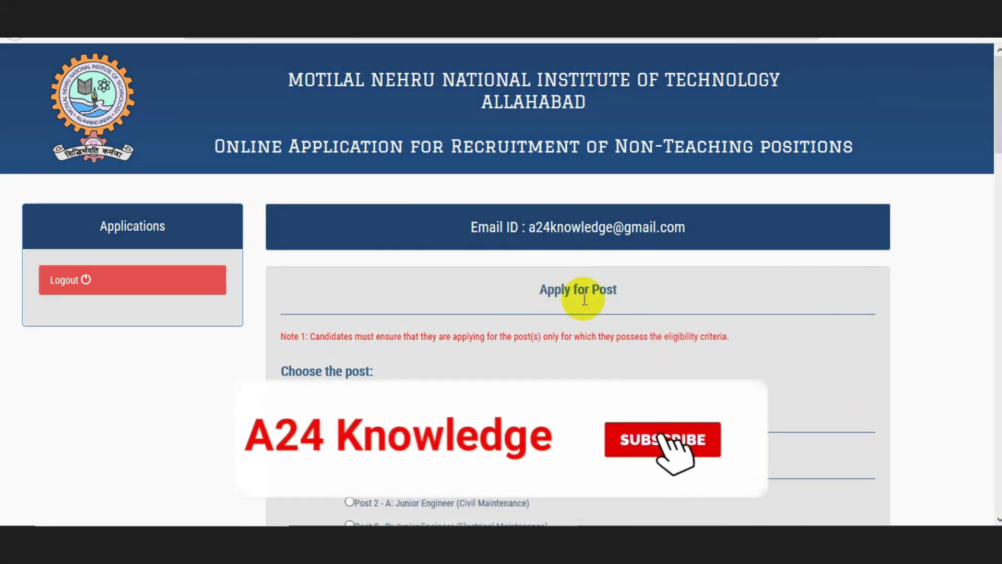
# Step: Scroll through the post list to review Post 7-J Senior Technician (Mechanical Engineering)
pyautogui.scroll(-2, 607, 303)
pyautogui.scroll(-2, 606, 303)
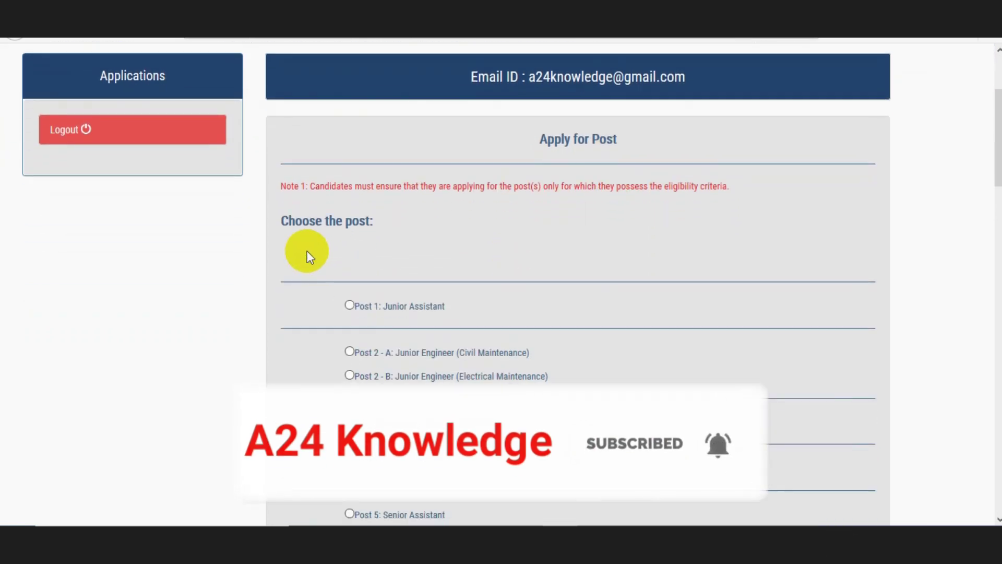
pyautogui.scroll(-1, 433, 272)
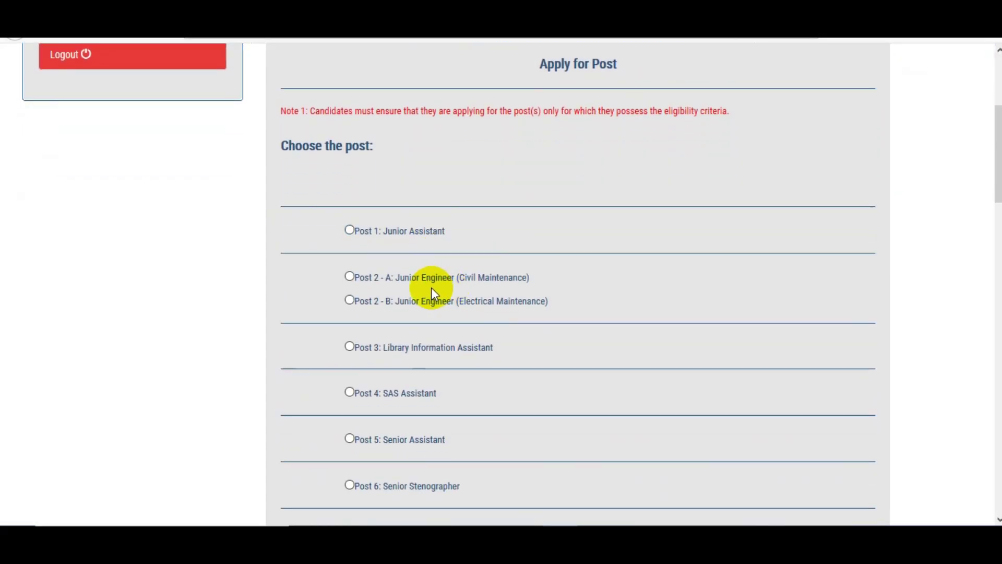
pyautogui.scroll(-3, 431, 293)
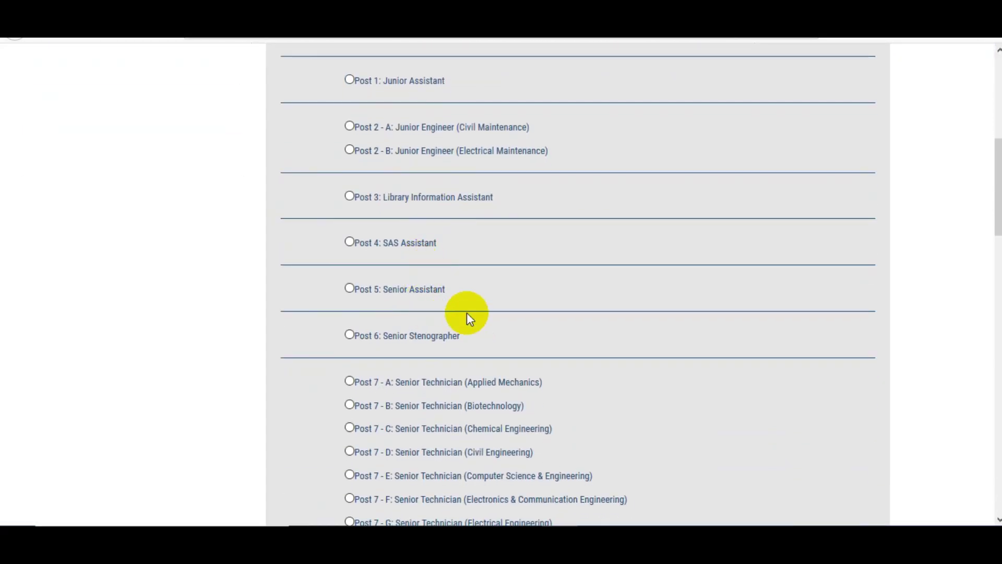
pyautogui.scroll(-1, 476, 316)
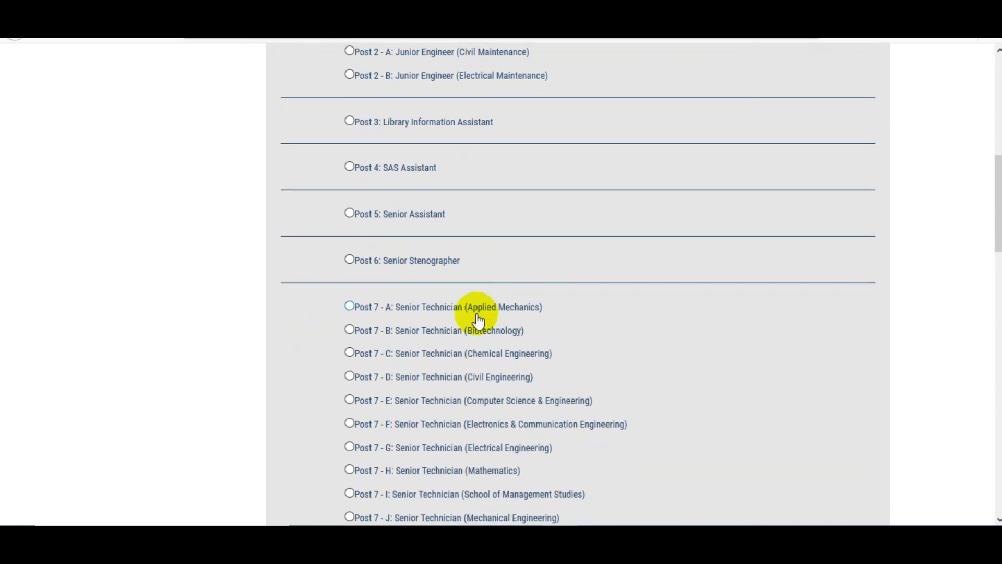
pyautogui.scroll(-15, 478, 320)
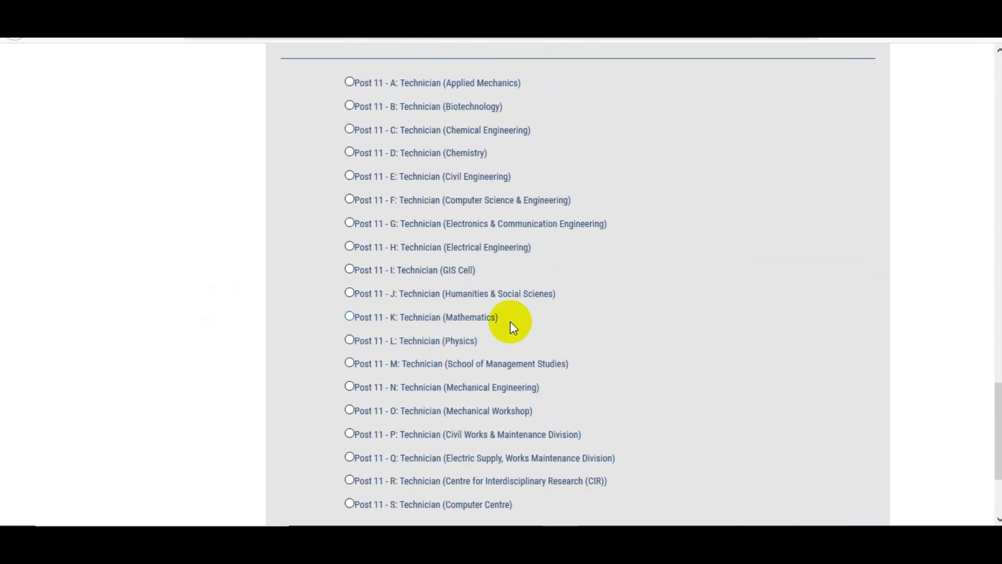
pyautogui.scroll(-3, 420, 351)
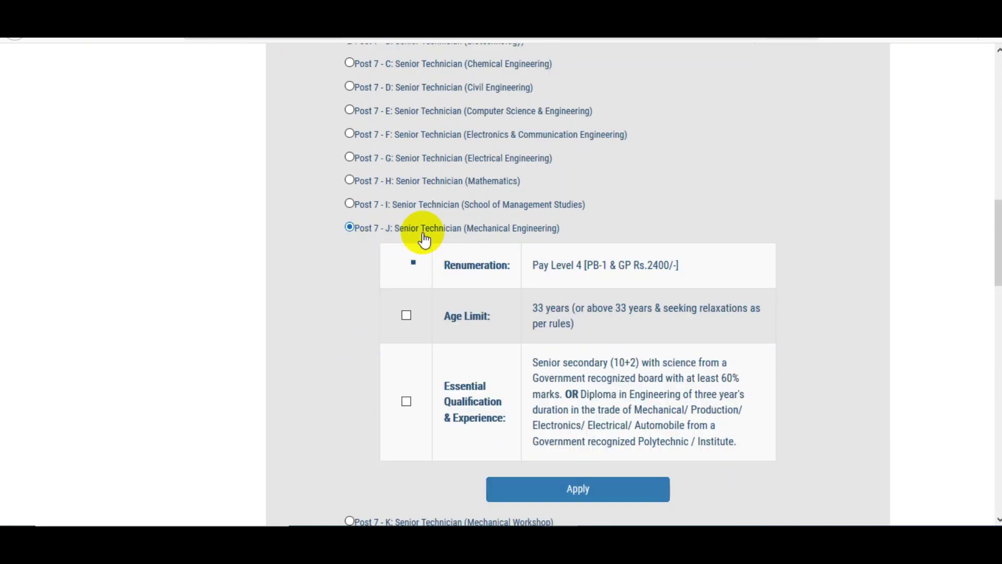
pyautogui.scroll(-1, 449, 245)
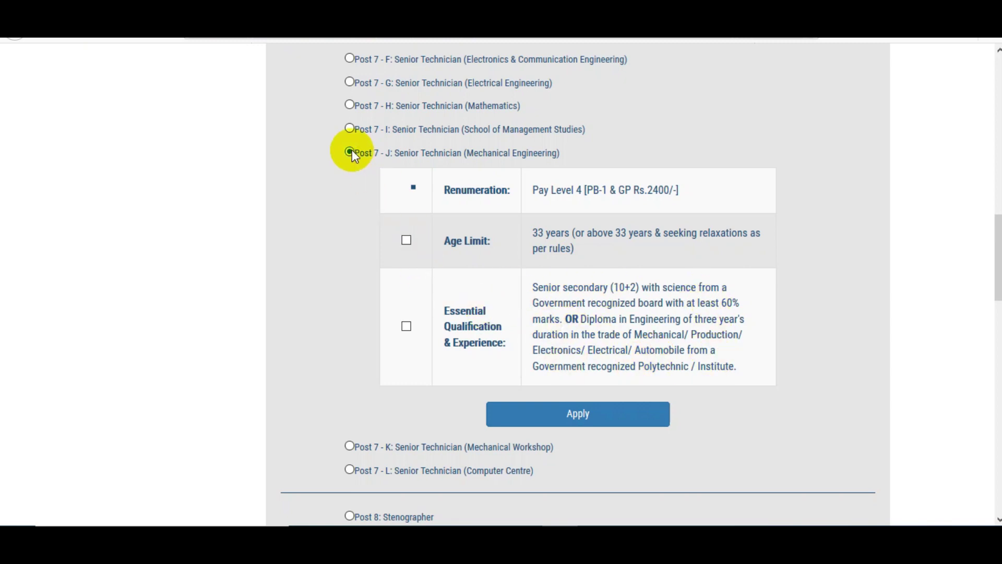
pyautogui.scroll(5, 367, 178)
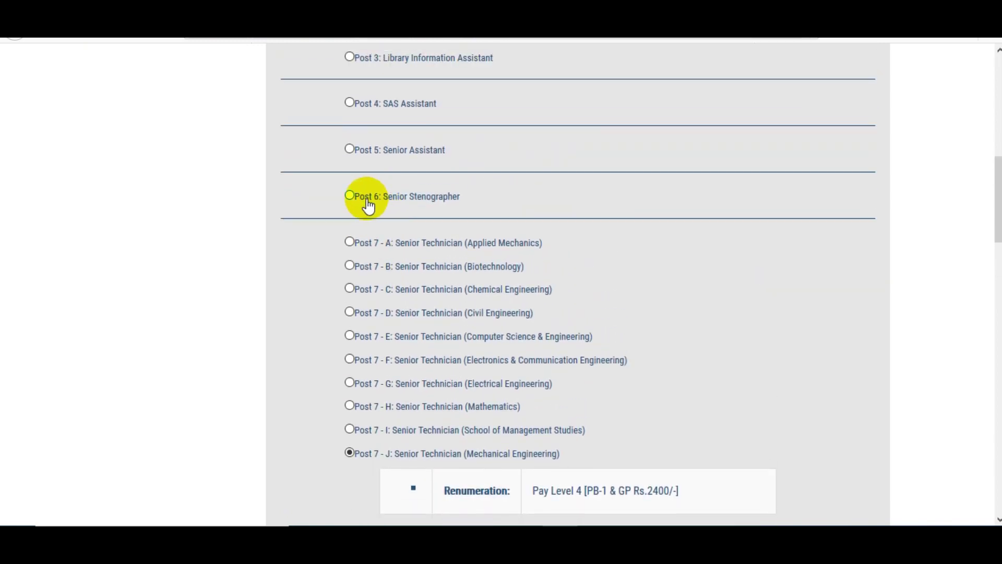
# Step: Choose Post 5: Senior Assistant, confirm the age limit, and apply for it
pyautogui.click(351, 150)
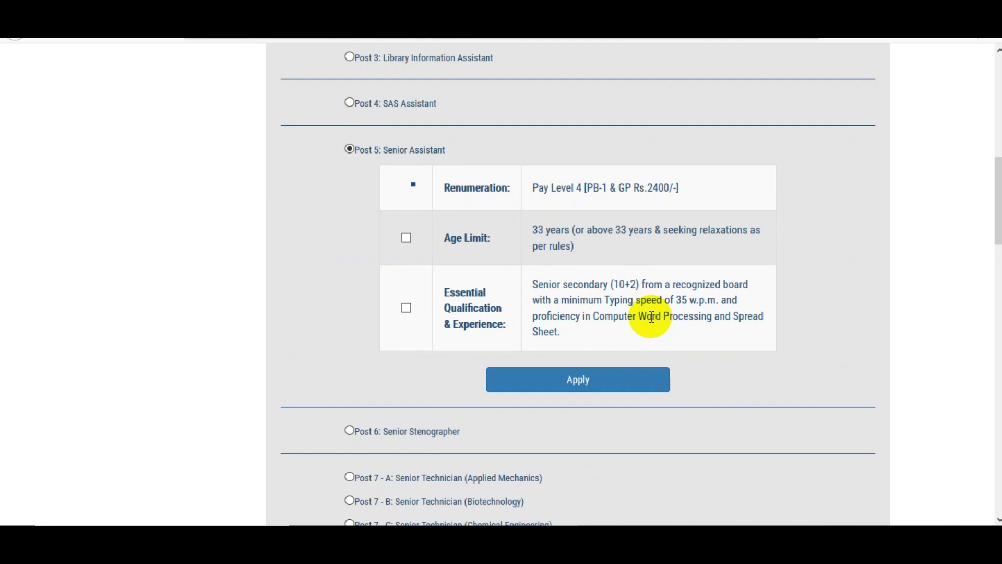
pyautogui.click(578, 390)
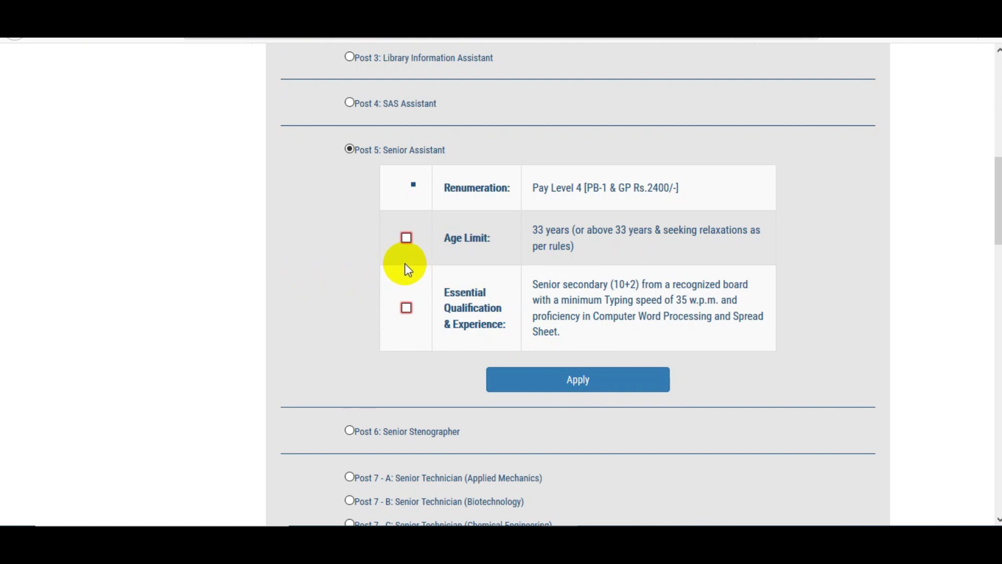
pyautogui.click(407, 238)
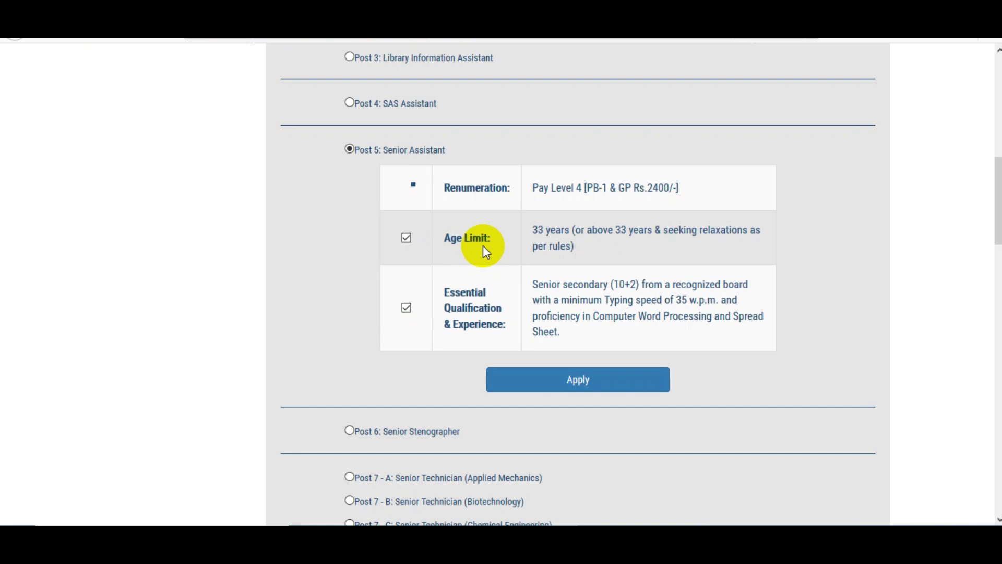
pyautogui.click(577, 386)
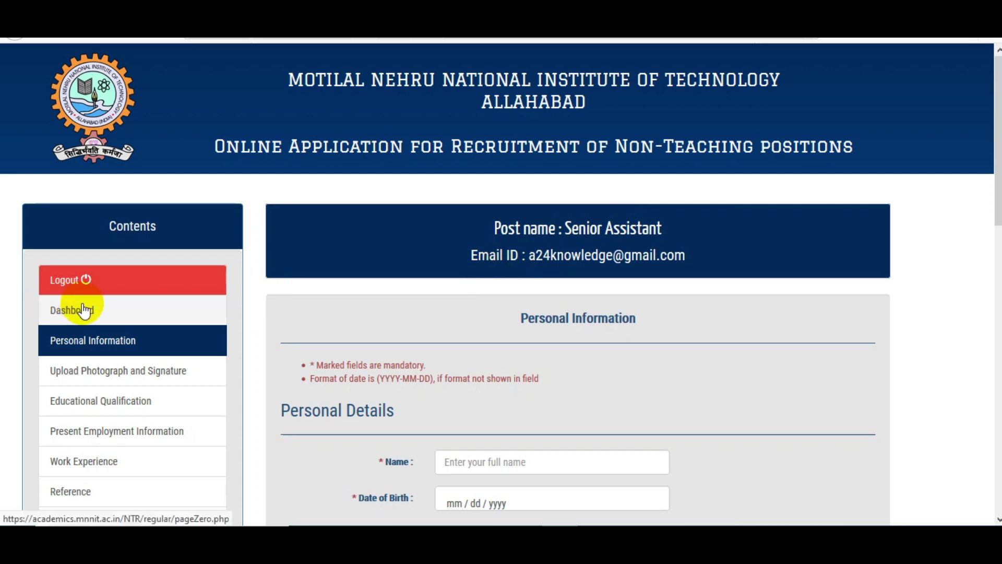
# Step: Fill the applicant's name from the saved suggestion and set the birth year to 2017
pyautogui.scroll(-3, 278, 324)
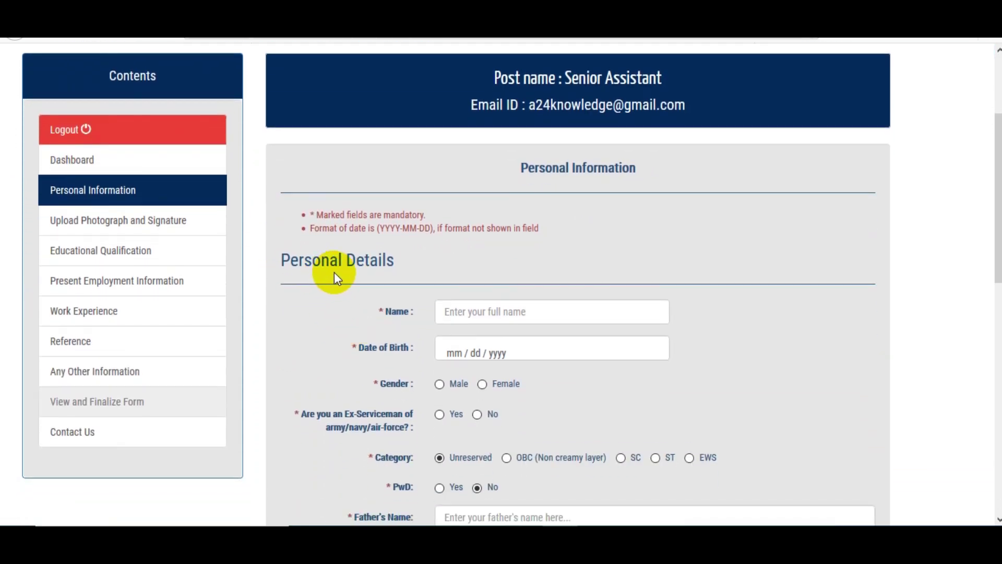
pyautogui.click(447, 302)
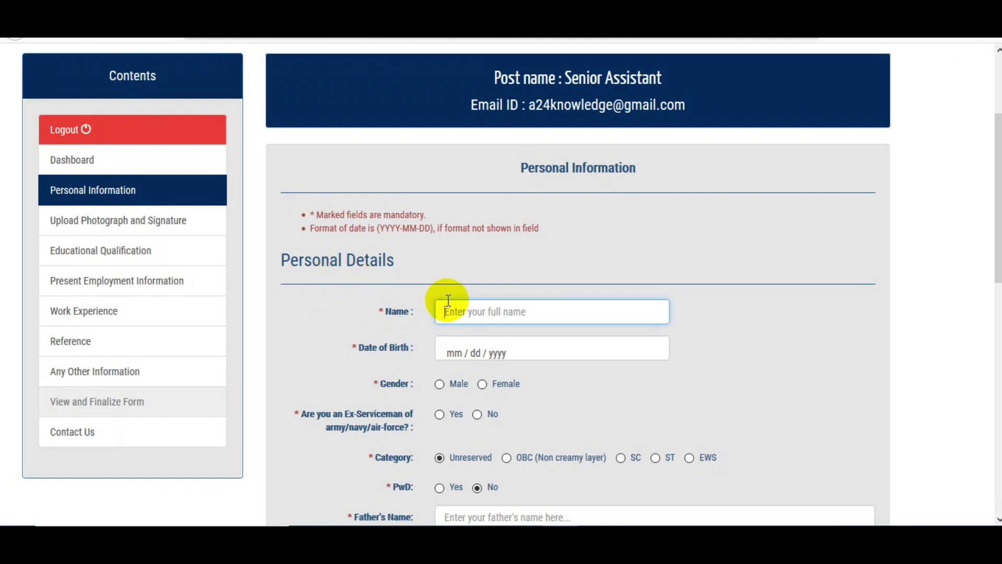
pyautogui.write('SAURABH')
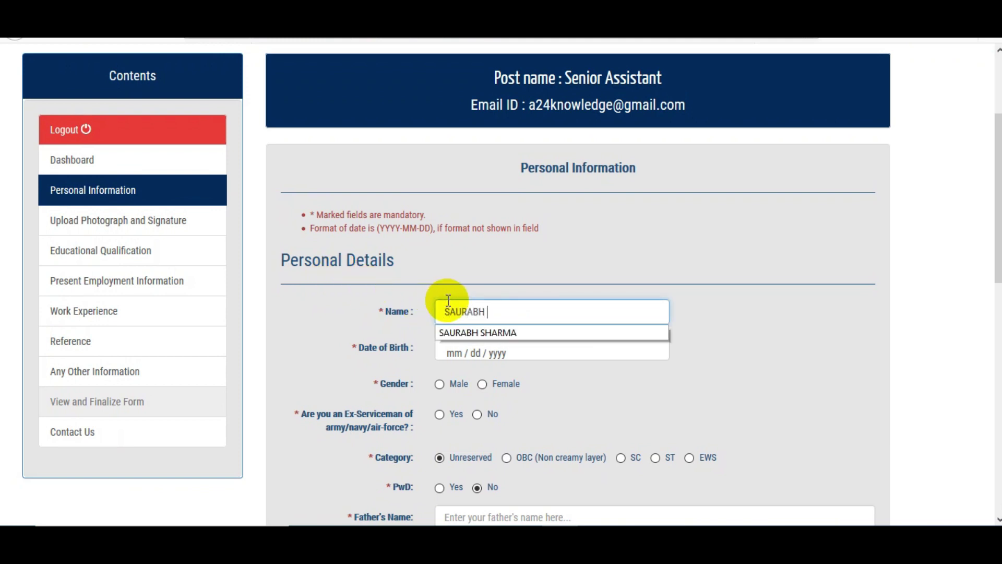
pyautogui.click(446, 332)
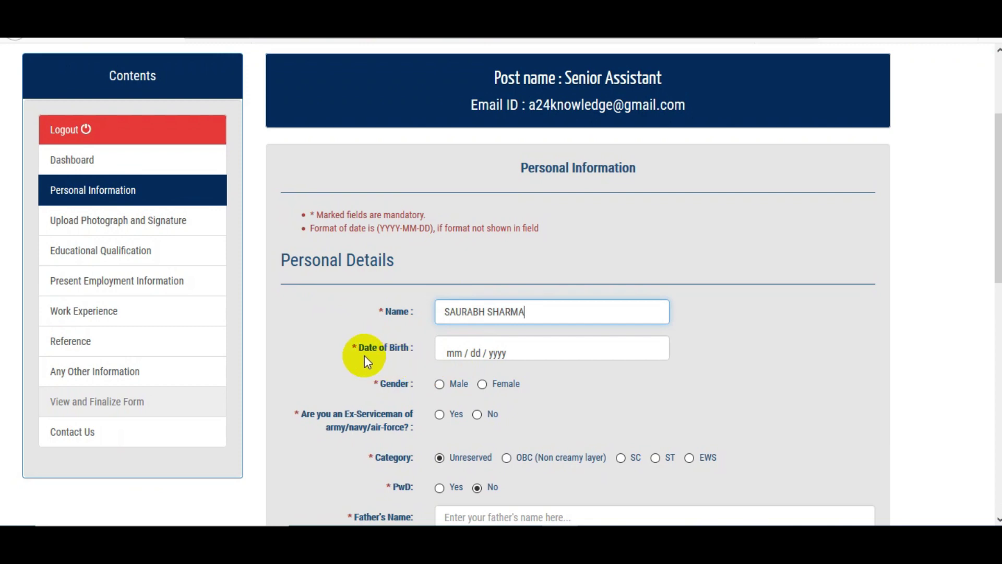
pyautogui.click(465, 356)
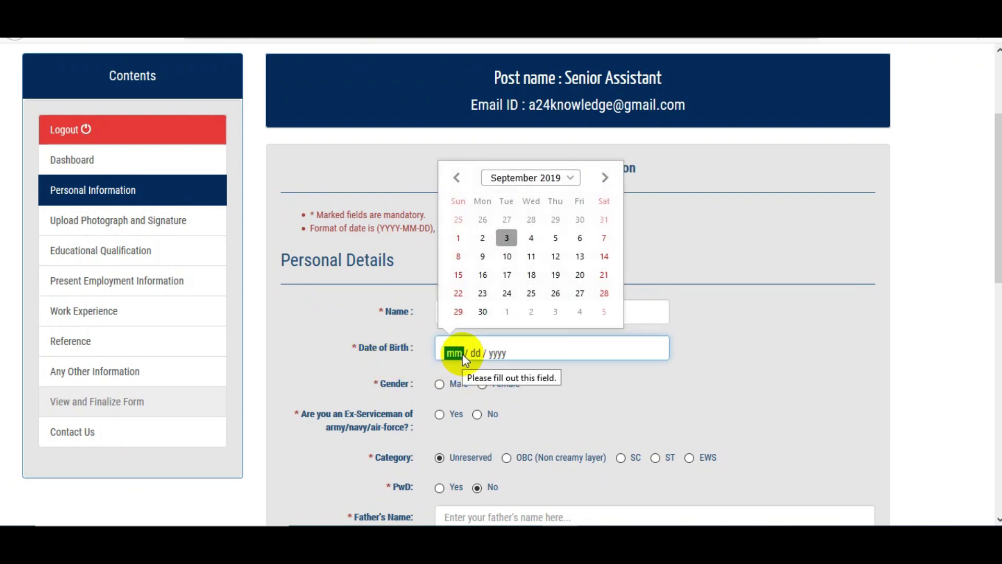
pyautogui.click(550, 179)
pyautogui.click(556, 208)
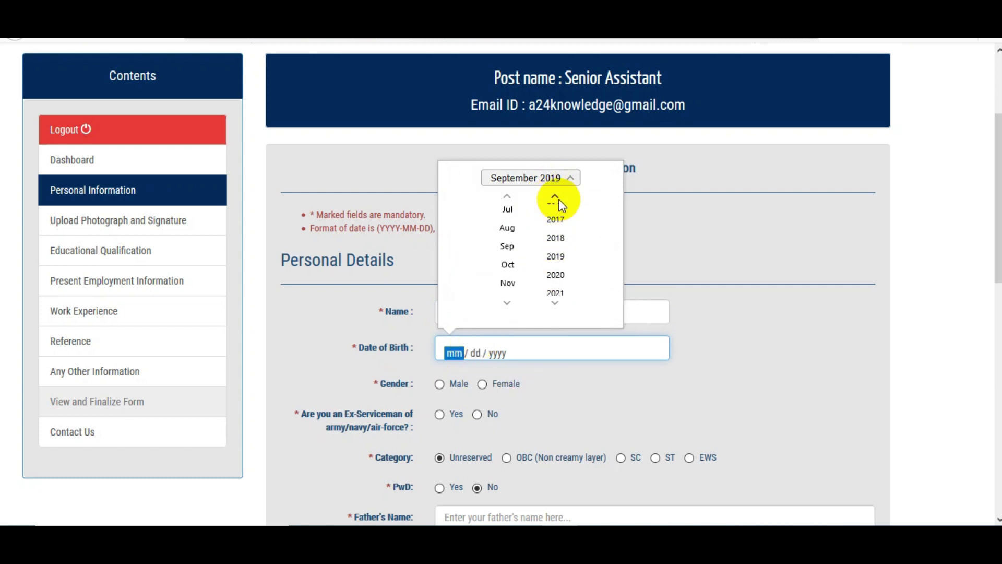
pyautogui.click(725, 302)
# Step: Set gender to Male, Ex-Serviceman to No, and try SC, EWS and OBC categories
pyautogui.scroll(-1, 576, 350)
pyautogui.scroll(-1, 578, 355)
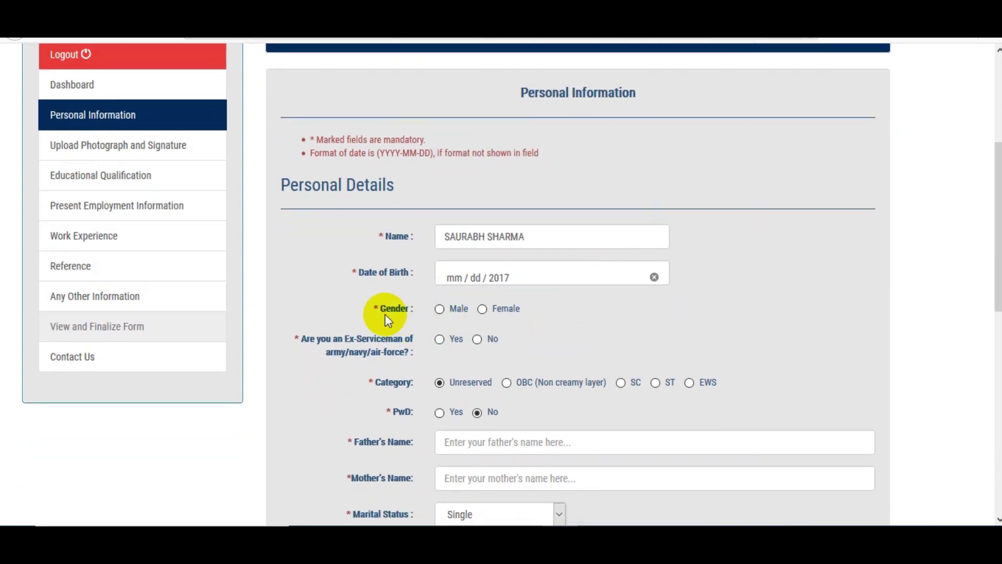
pyautogui.click(440, 310)
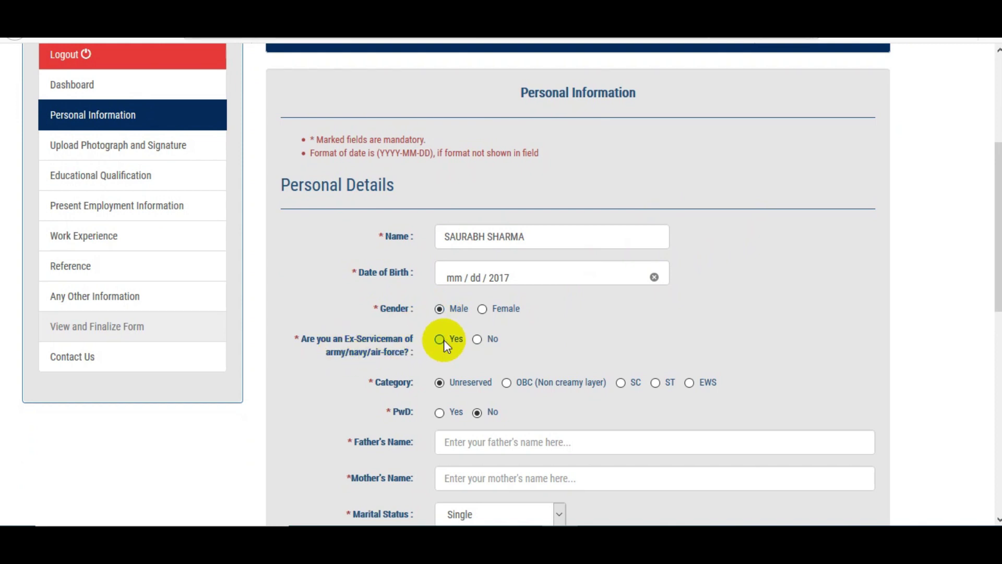
pyautogui.click(477, 339)
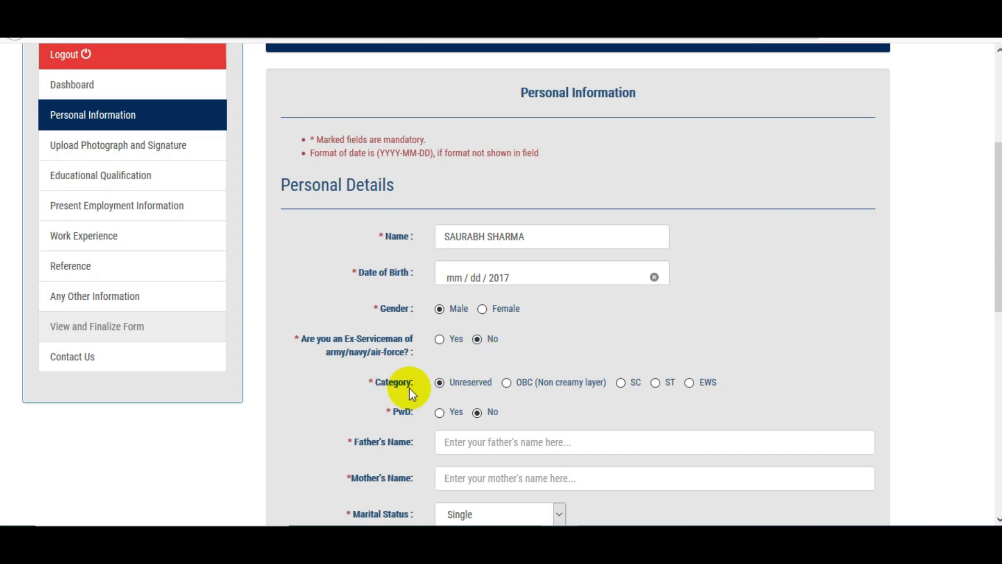
pyautogui.click(620, 383)
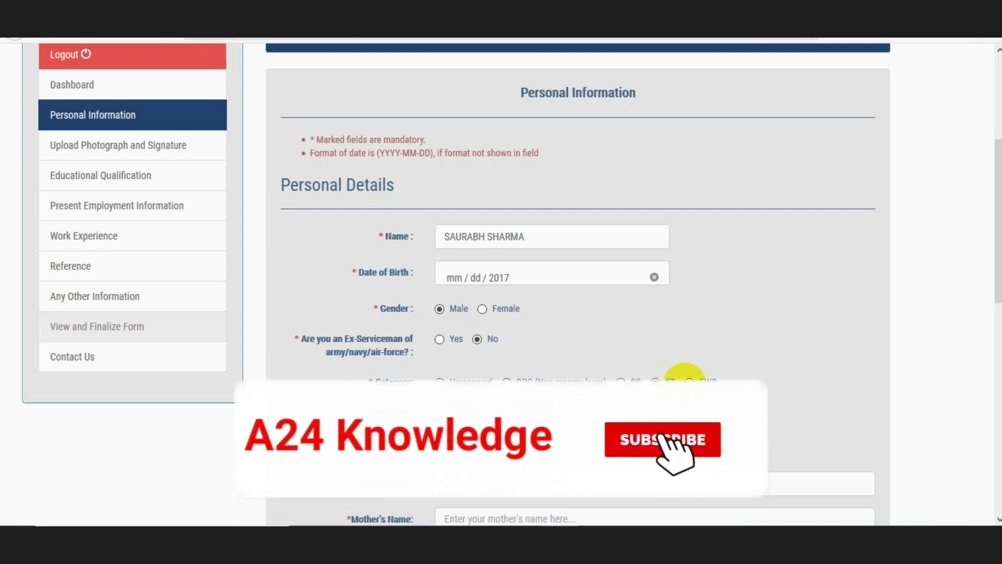
pyautogui.click(689, 382)
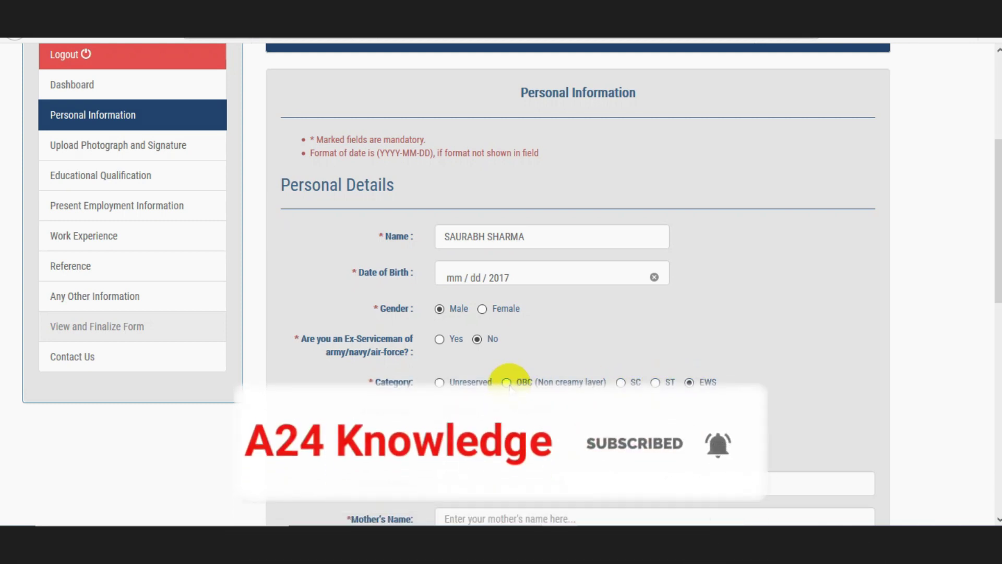
pyautogui.click(508, 386)
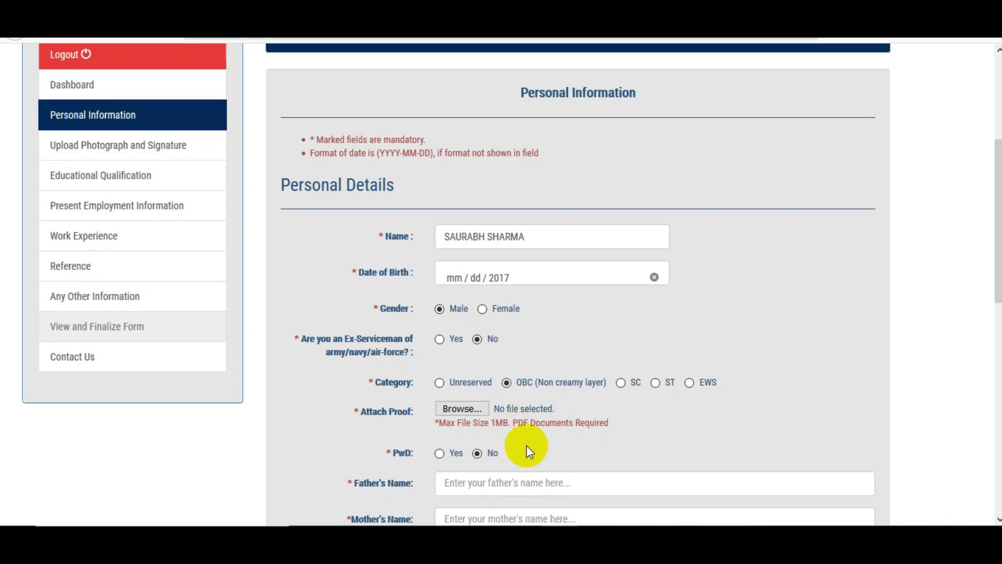
# Step: Try PwD Orthopedically Handicapped, then settle on Unreserved category and PwD No
pyautogui.scroll(-2, 526, 446)
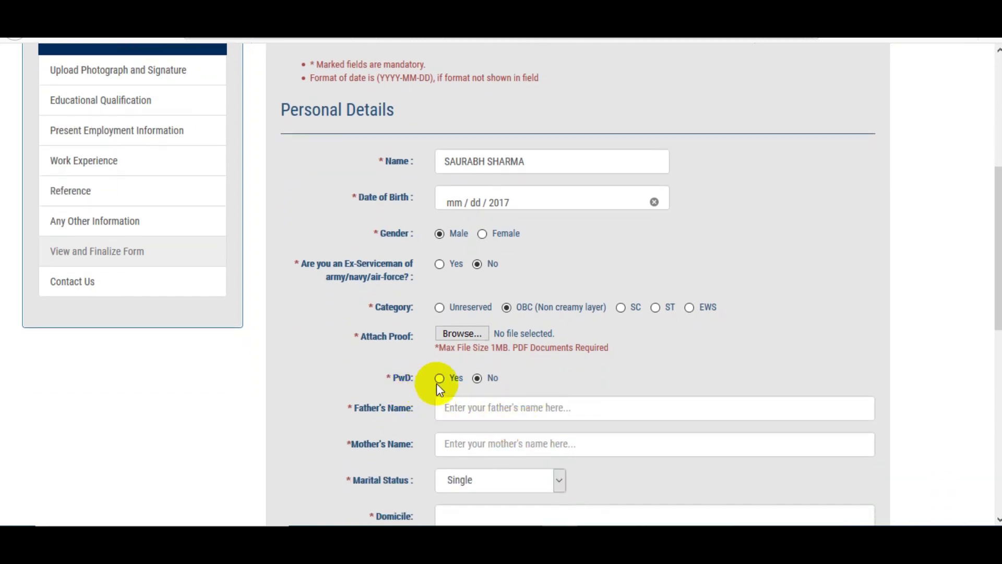
pyautogui.click(439, 379)
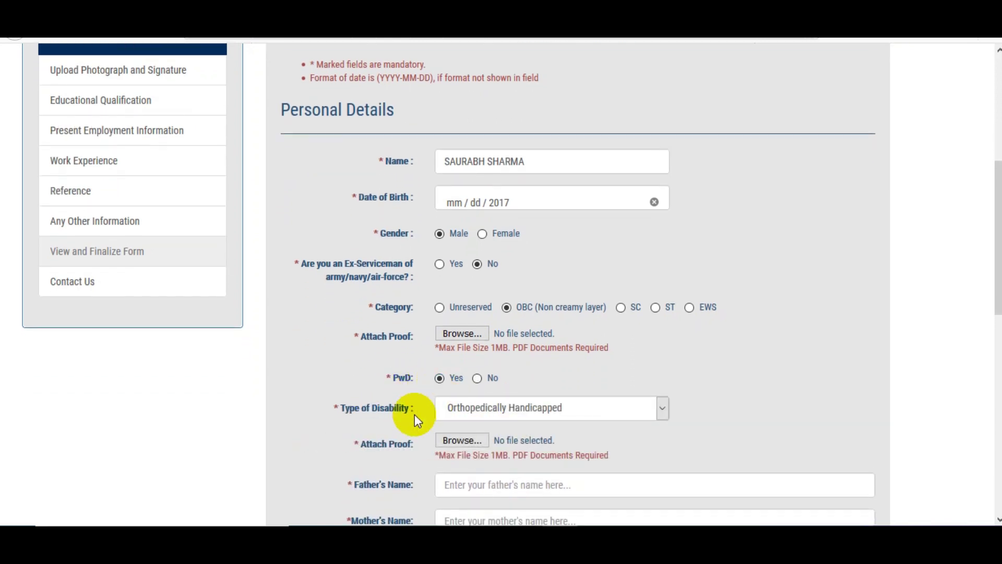
pyautogui.click(508, 410)
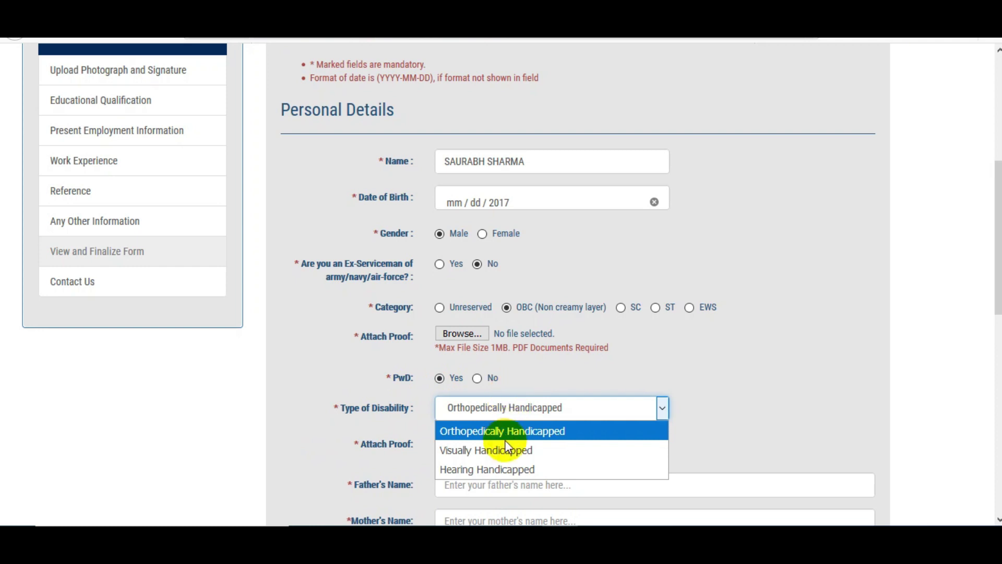
pyautogui.click(744, 344)
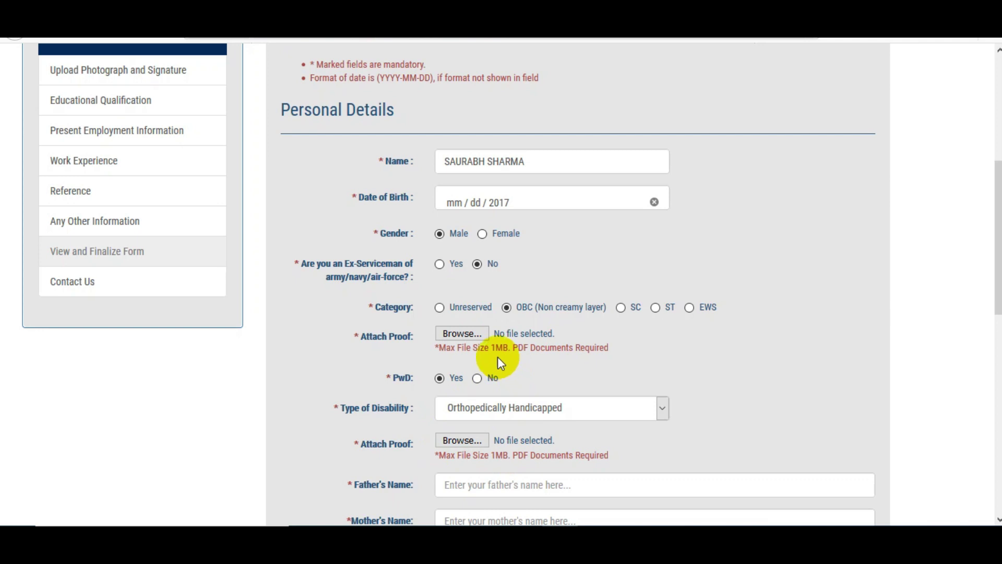
pyautogui.click(439, 307)
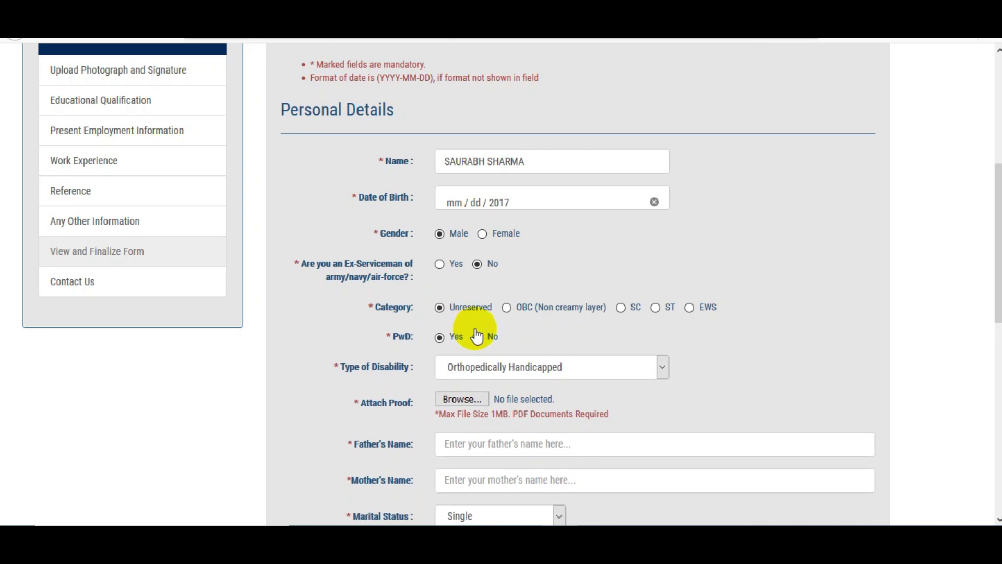
pyautogui.click(491, 372)
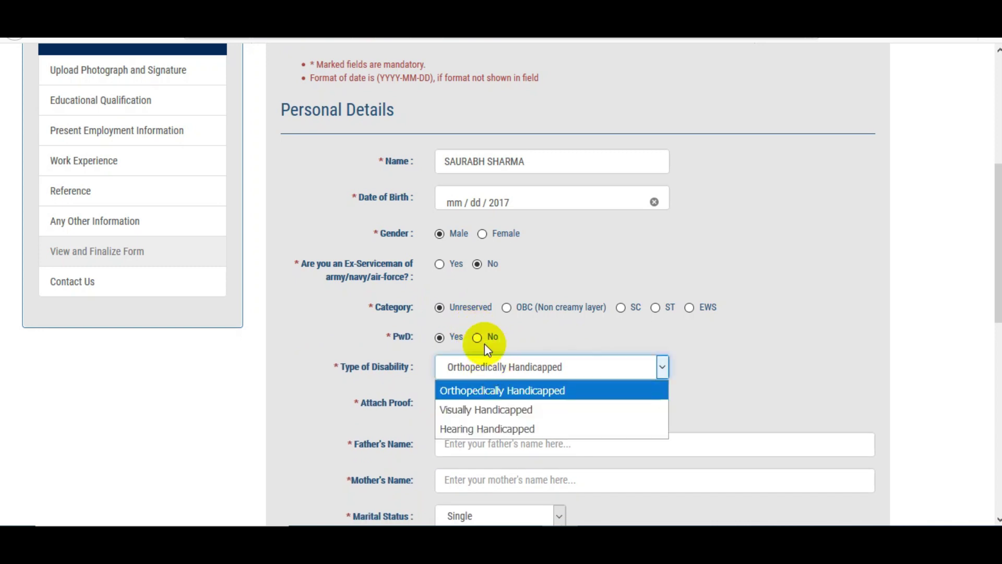
pyautogui.click(478, 337)
pyautogui.click(478, 337)
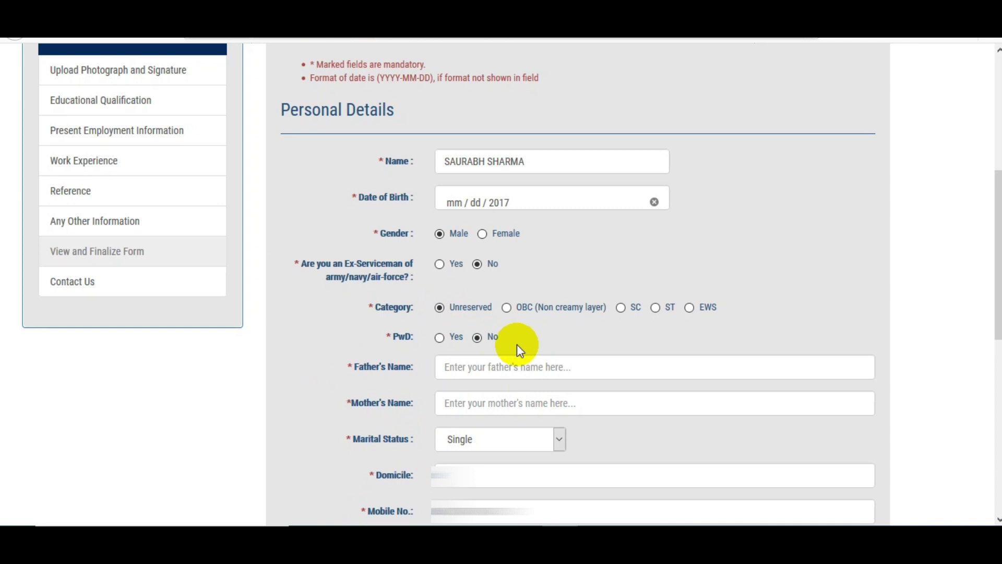
pyautogui.scroll(-5, 517, 344)
pyautogui.click(491, 94)
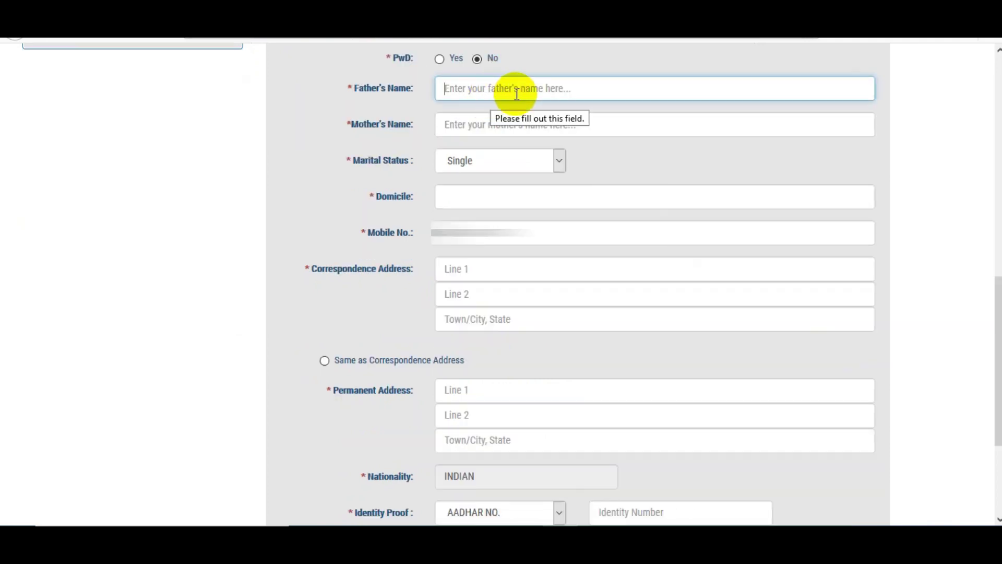
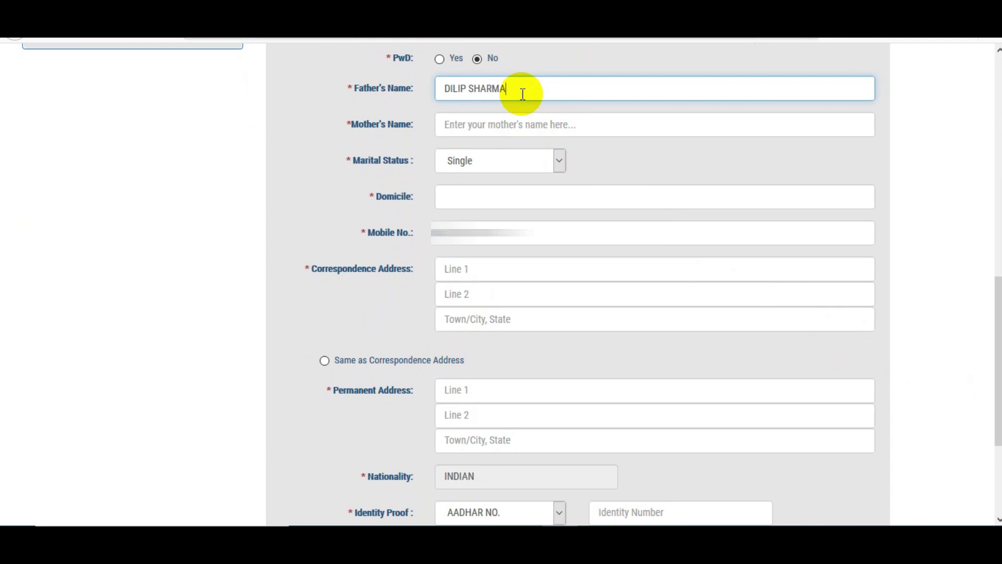
# Step: Enter the father's and mother's names, keep Single status, and set domicile to RAJASTHAN
pyautogui.press('Tab')
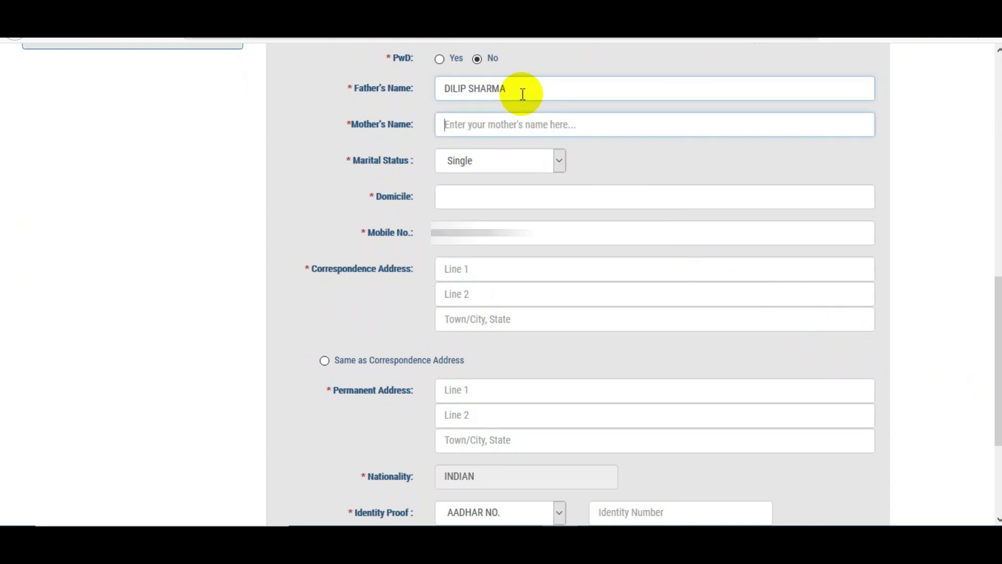
pyautogui.write('REKHA')
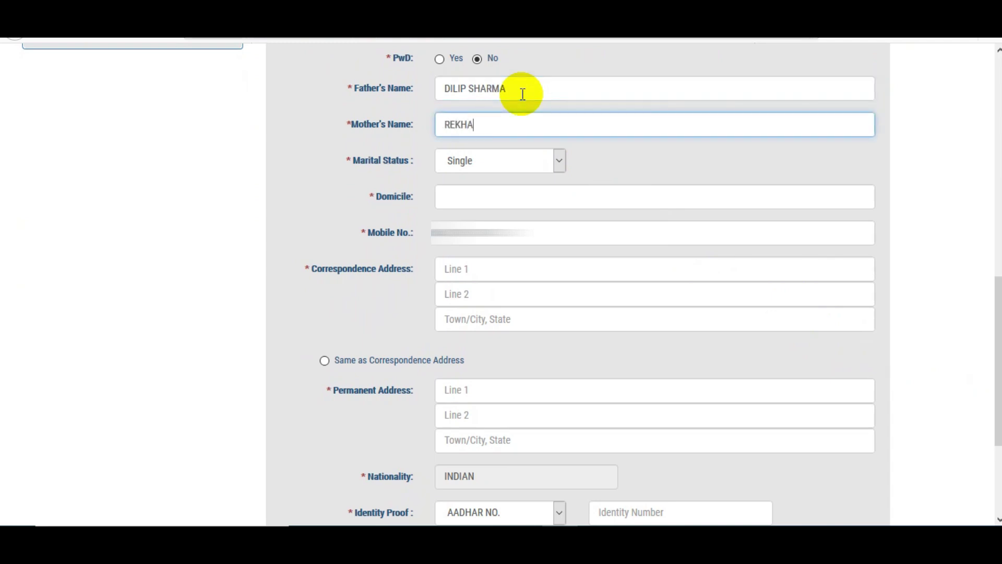
pyautogui.click(509, 159)
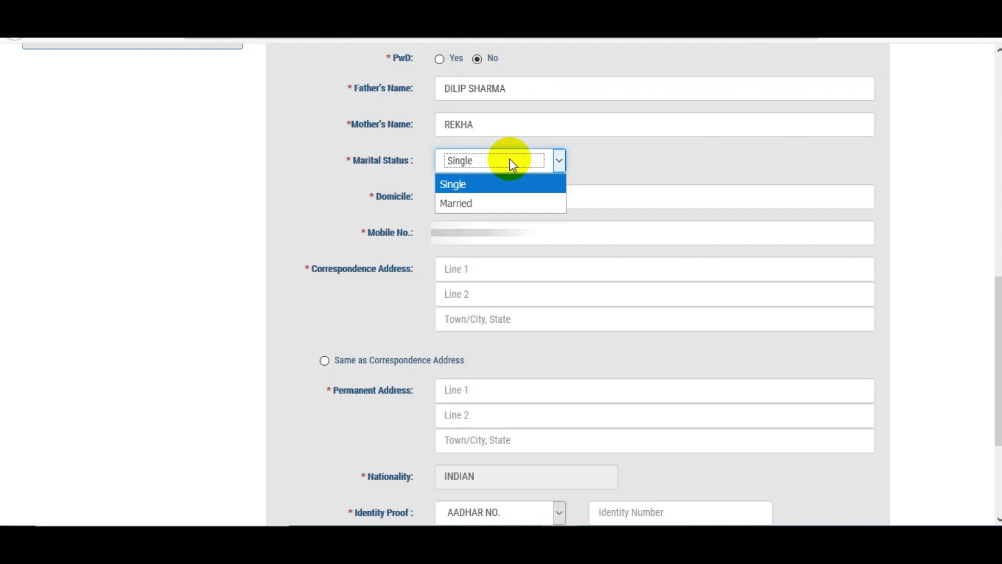
pyautogui.click(586, 157)
pyautogui.click(502, 204)
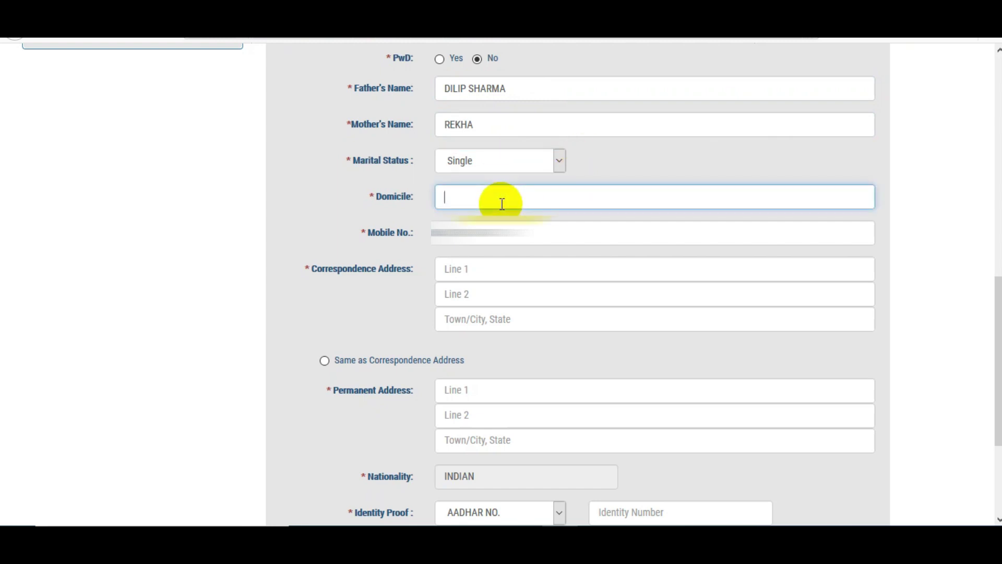
pyautogui.write('RAJASTHAN')
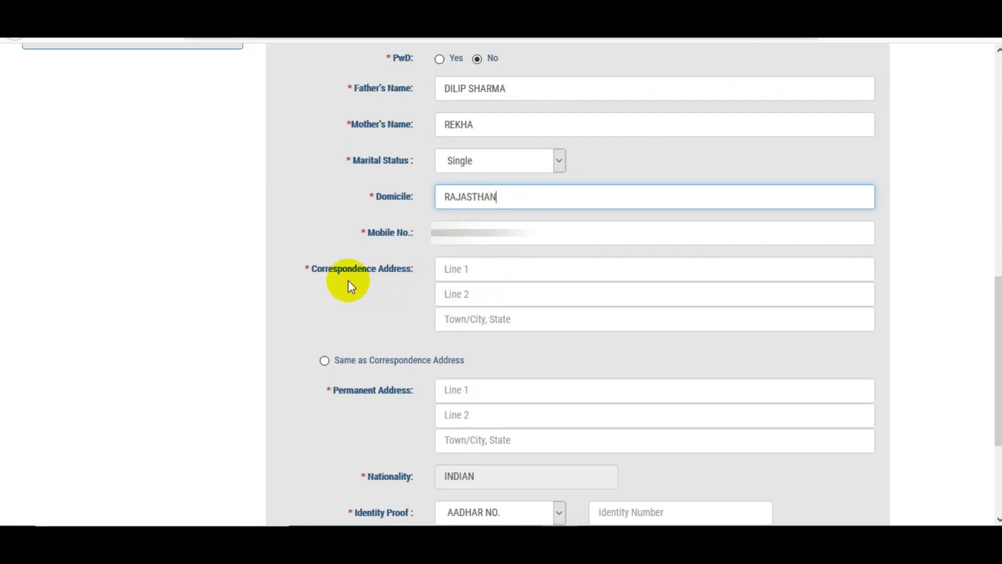
# Step: Enter the correspondence address line and town/state, and copy it to the permanent address
pyautogui.click(457, 269)
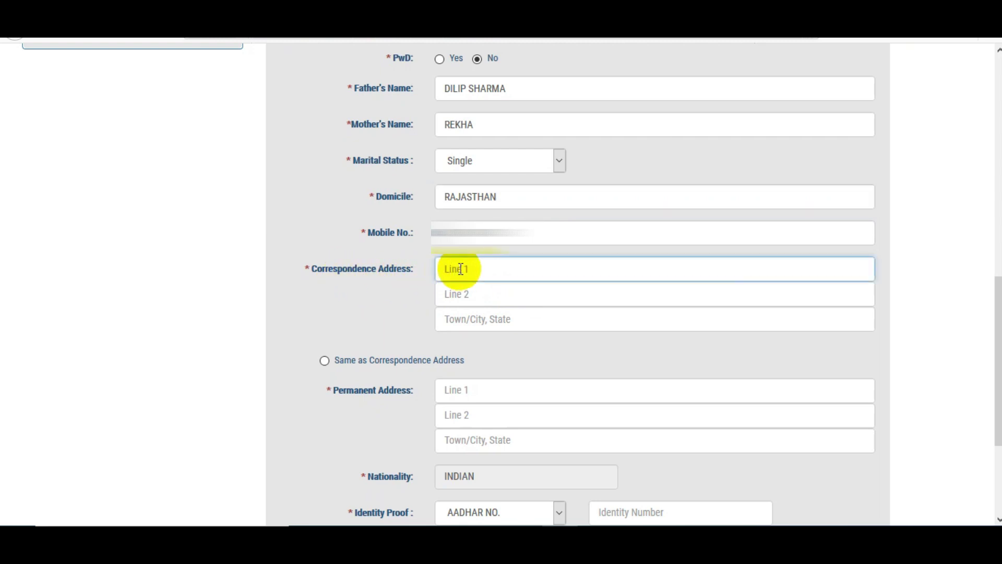
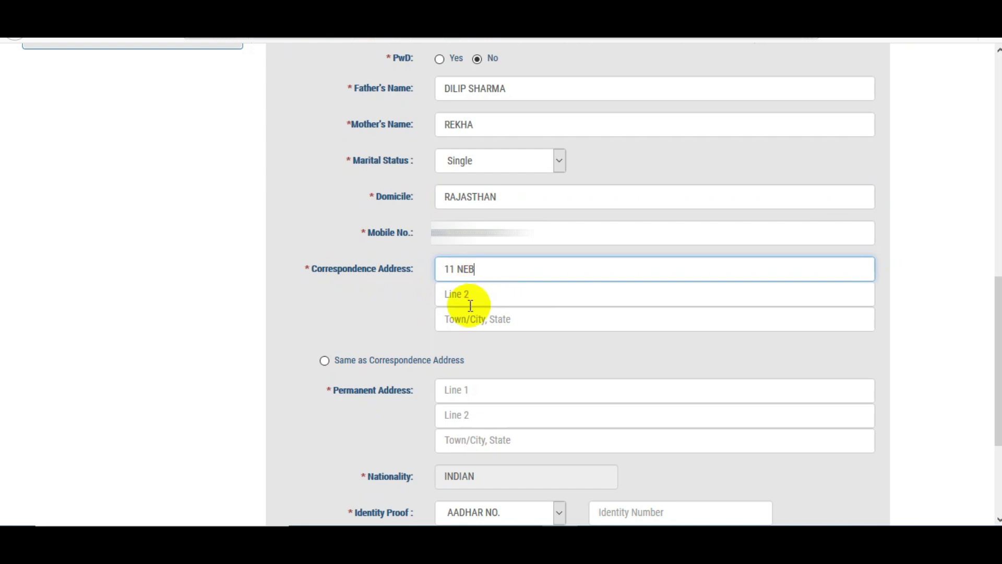
pyautogui.click(477, 321)
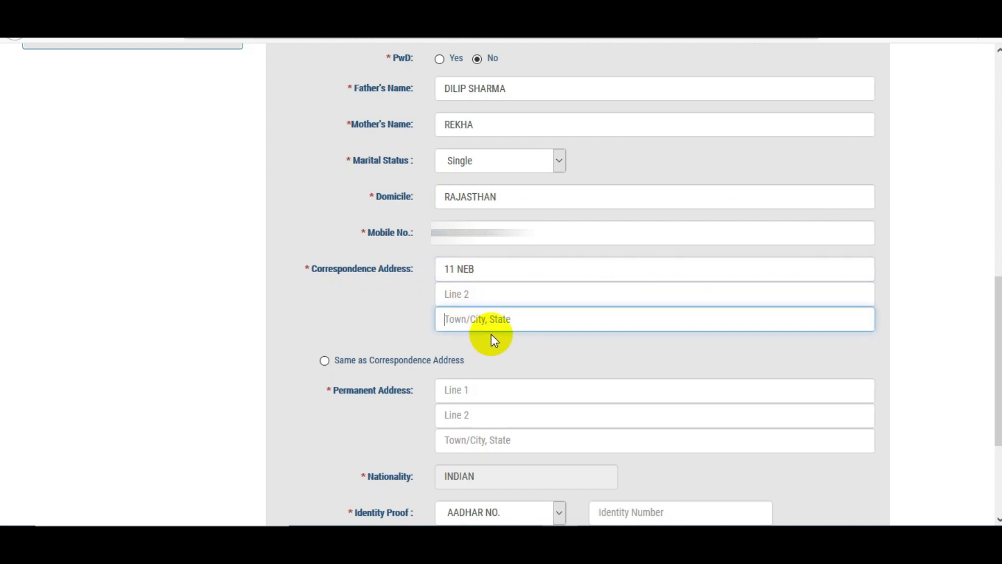
pyautogui.write('ALWAR, RAJASTHAN')
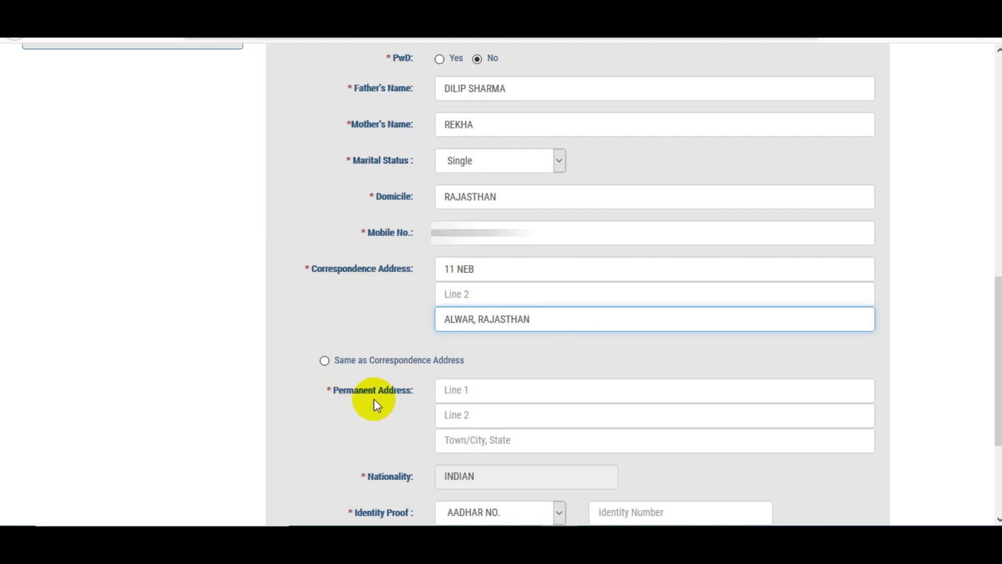
pyautogui.click(325, 361)
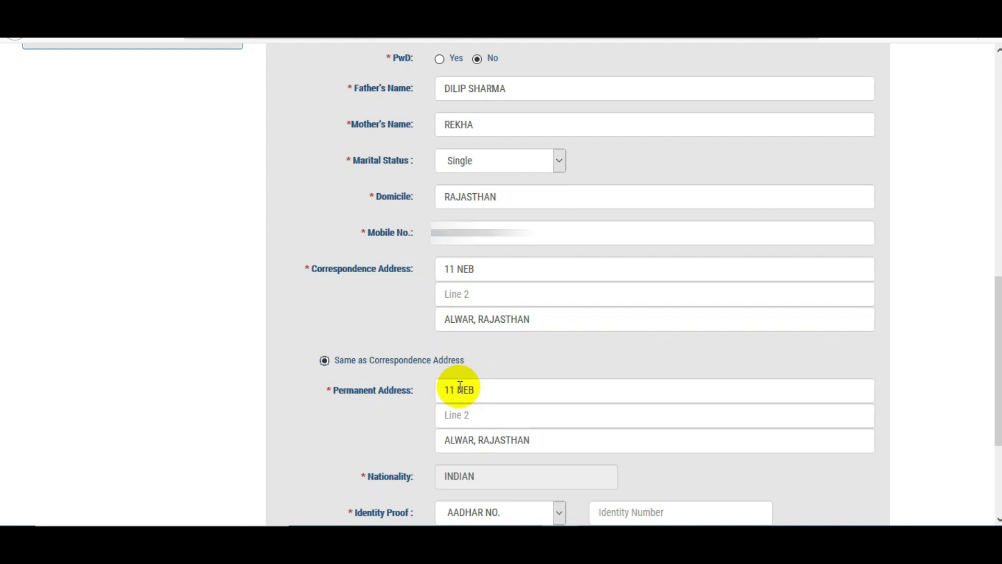
pyautogui.scroll(-5, 460, 386)
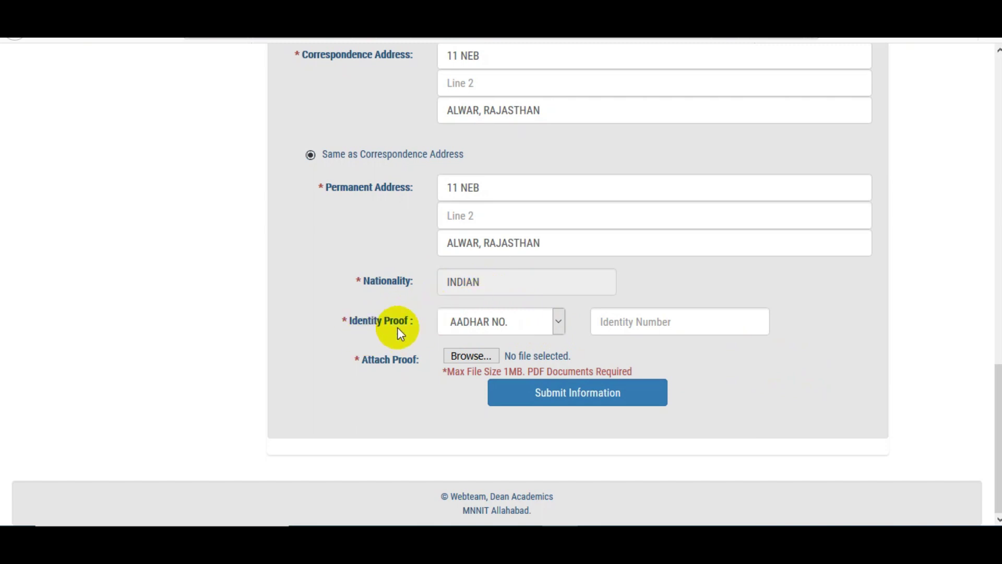
# Step: Keep AADHAR NO. as identity proof and submit the personal information
pyautogui.click(506, 321)
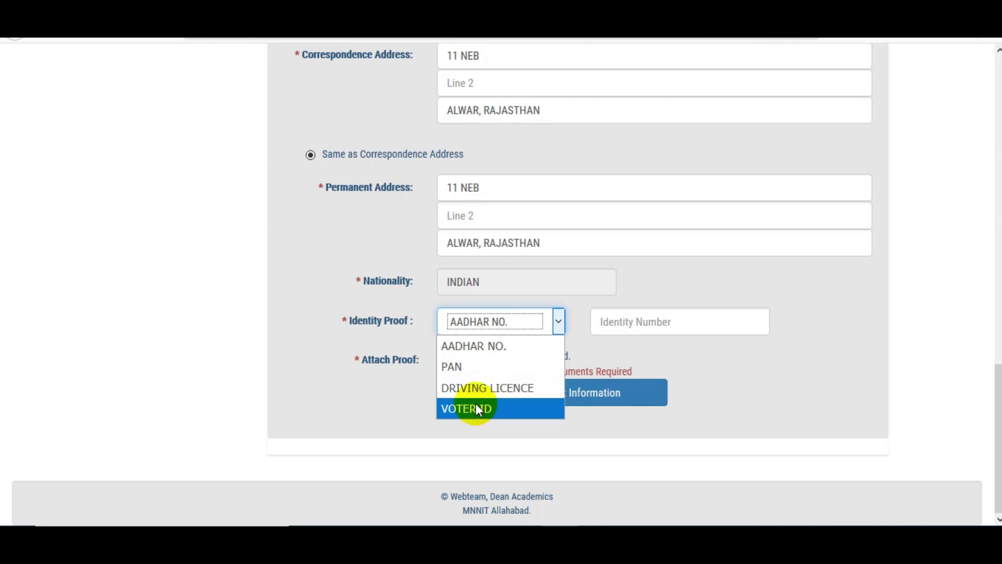
pyautogui.click(489, 353)
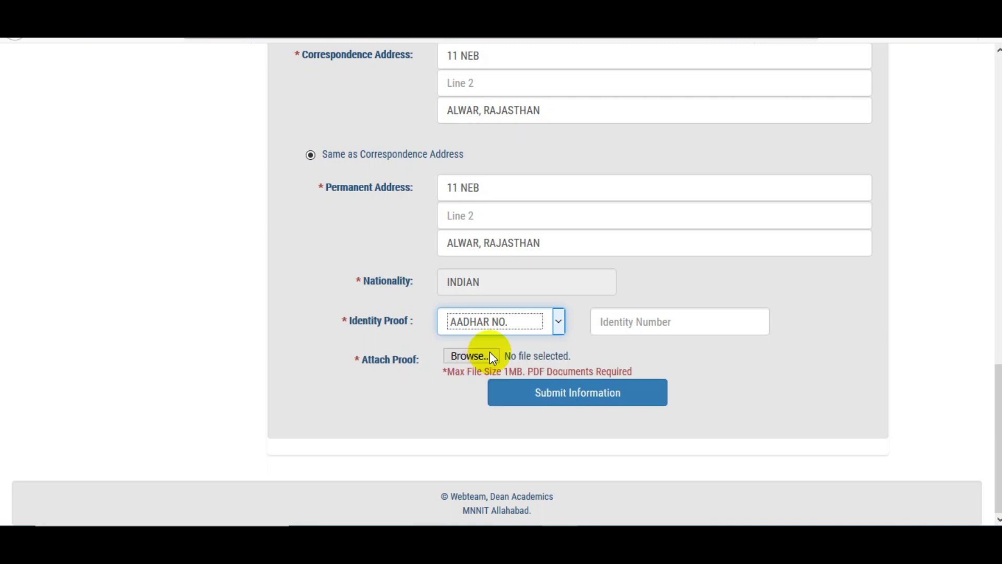
pyautogui.click(639, 325)
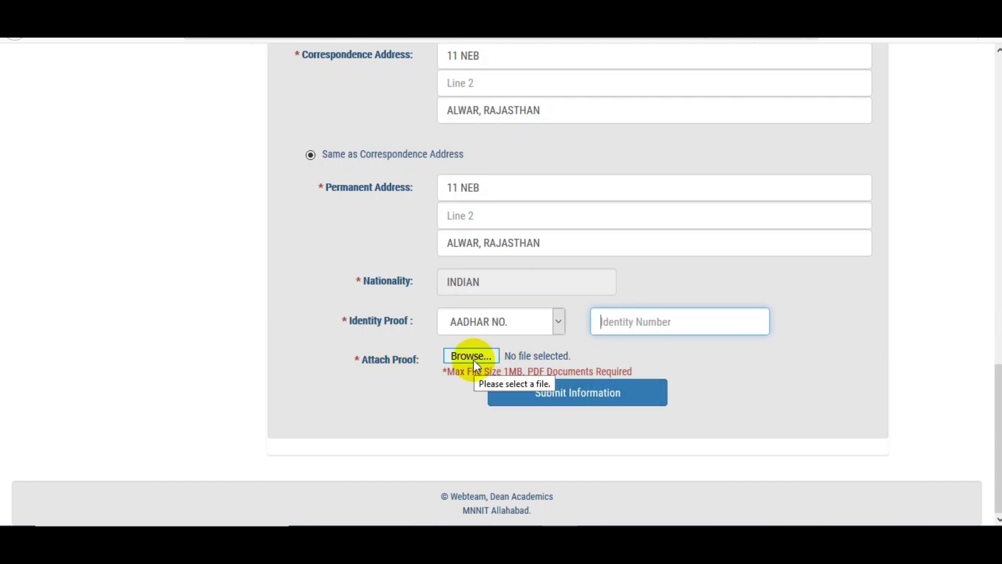
pyautogui.click(565, 404)
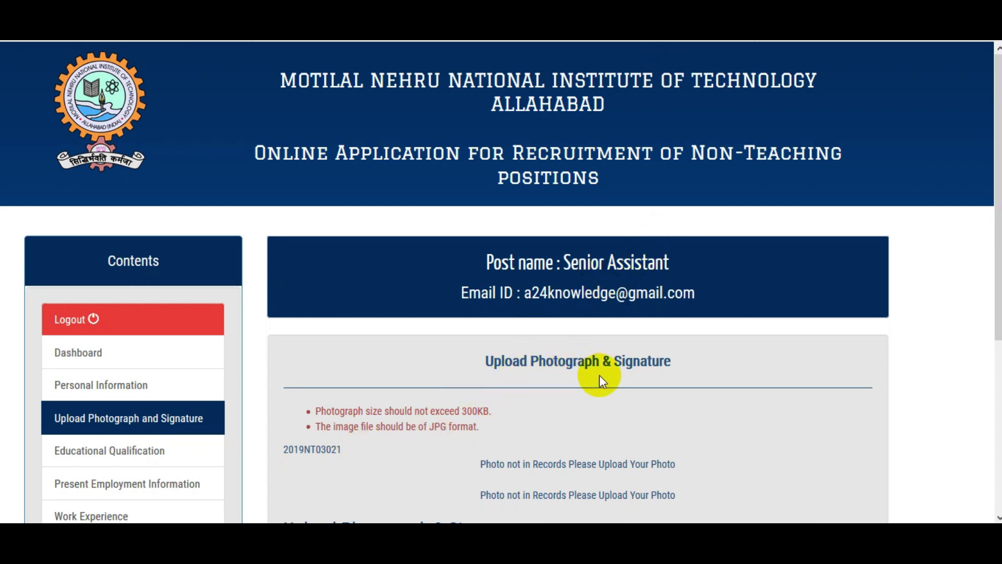
# Step: Continue past the Upload Photograph & Signature page to Educational Qualification
pyautogui.scroll(-5, 592, 384)
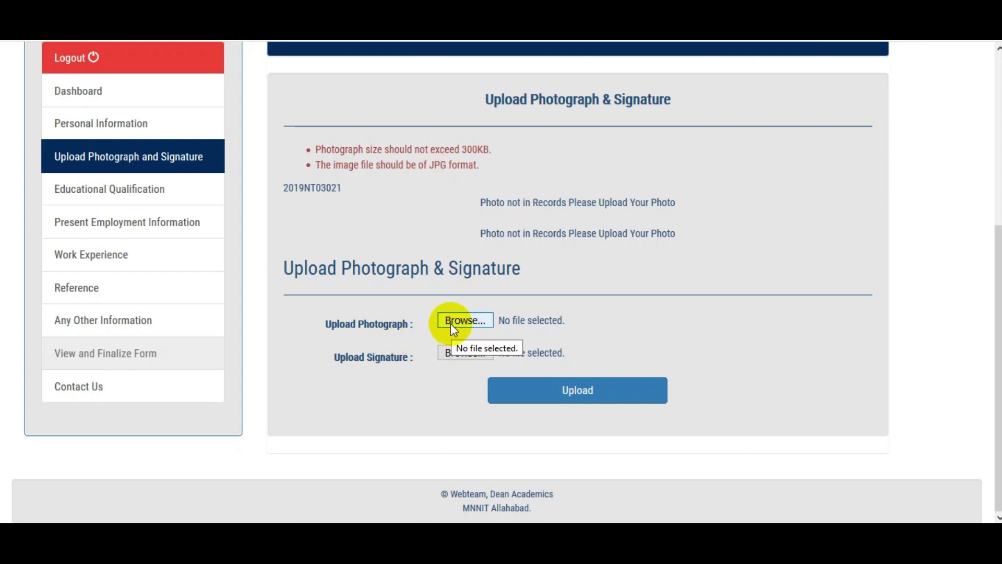
pyautogui.click(579, 401)
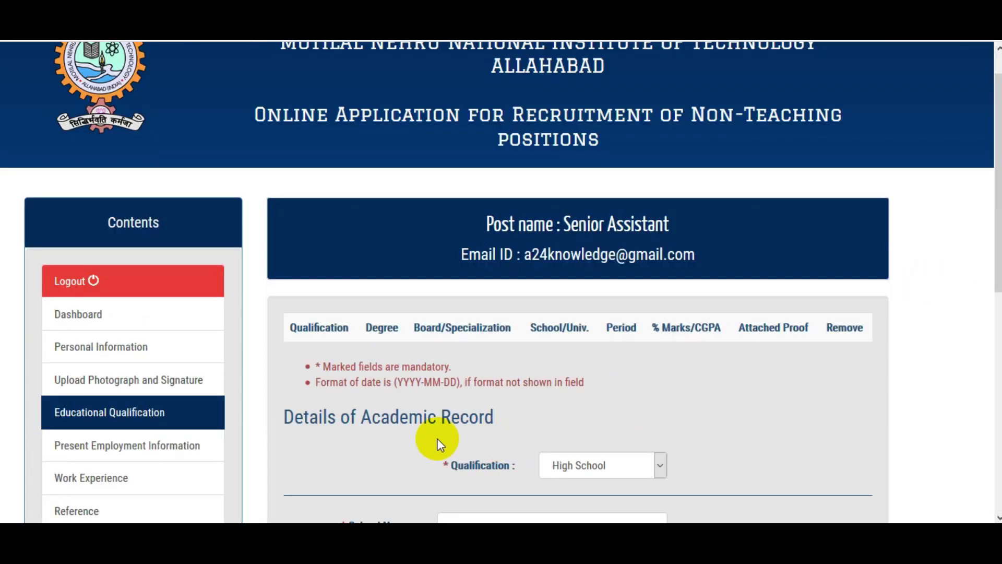
# Step: Keep High School as the qualification and enter school name RKS
pyautogui.scroll(-3, 456, 373)
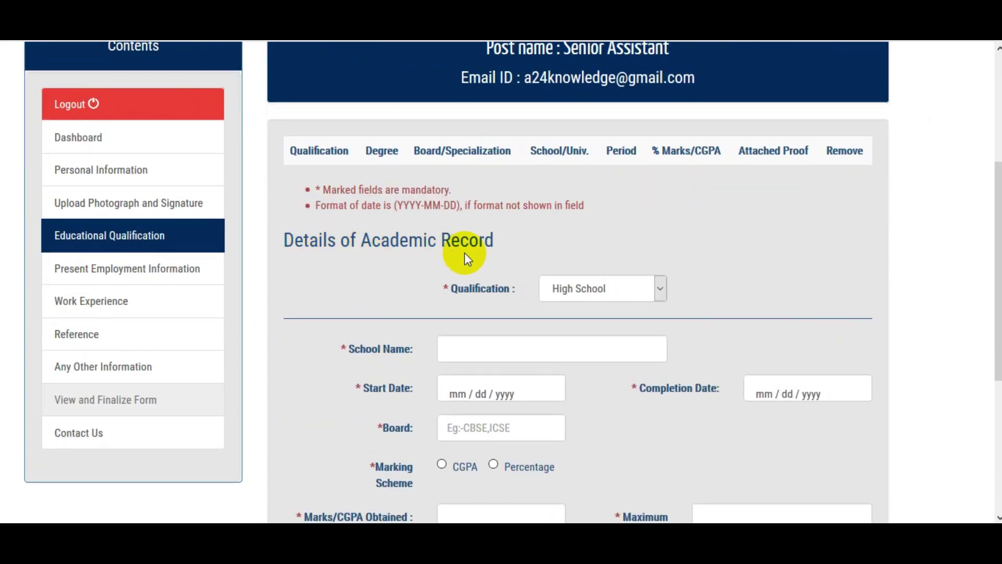
pyautogui.click(569, 290)
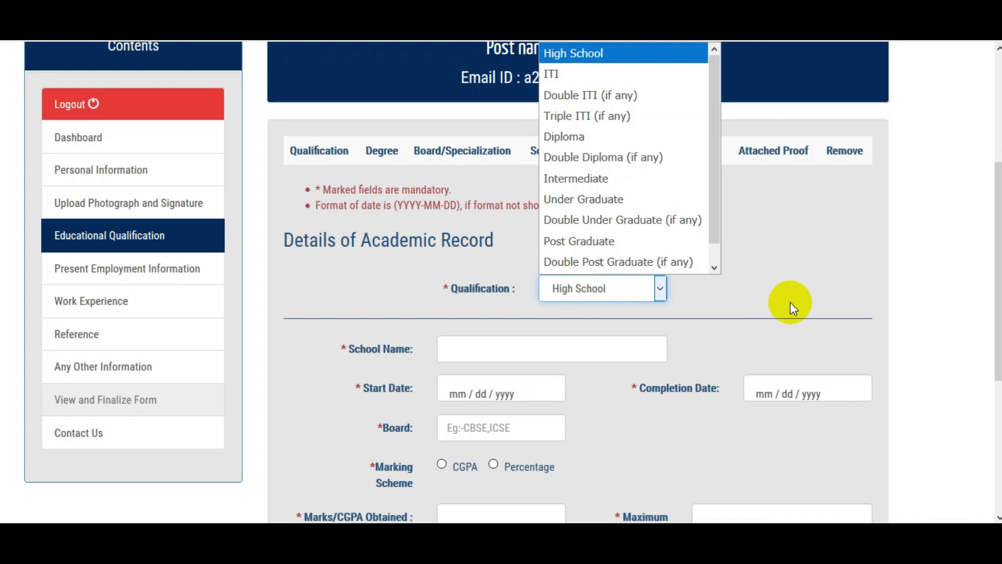
pyautogui.click(749, 296)
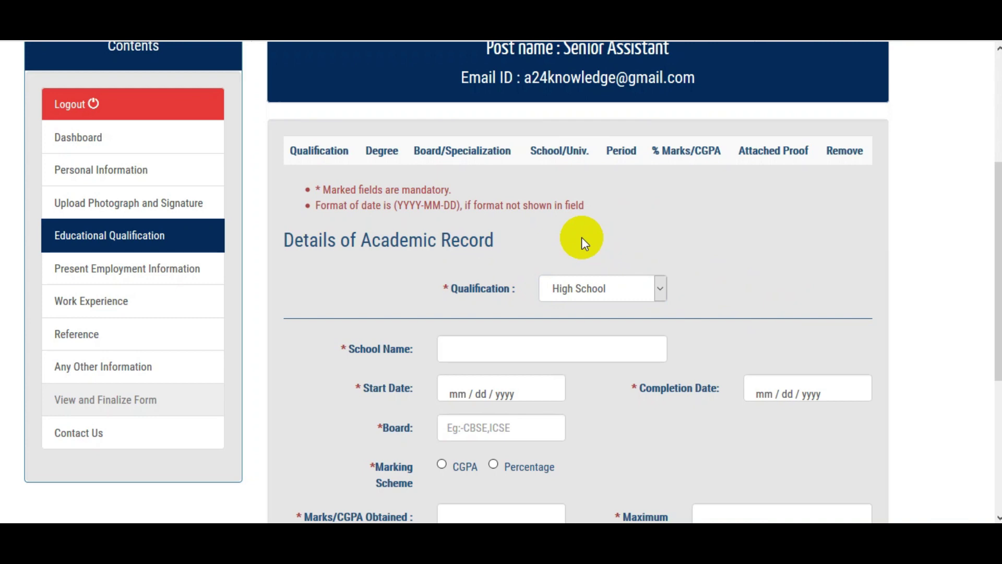
pyautogui.scroll(-4, 581, 237)
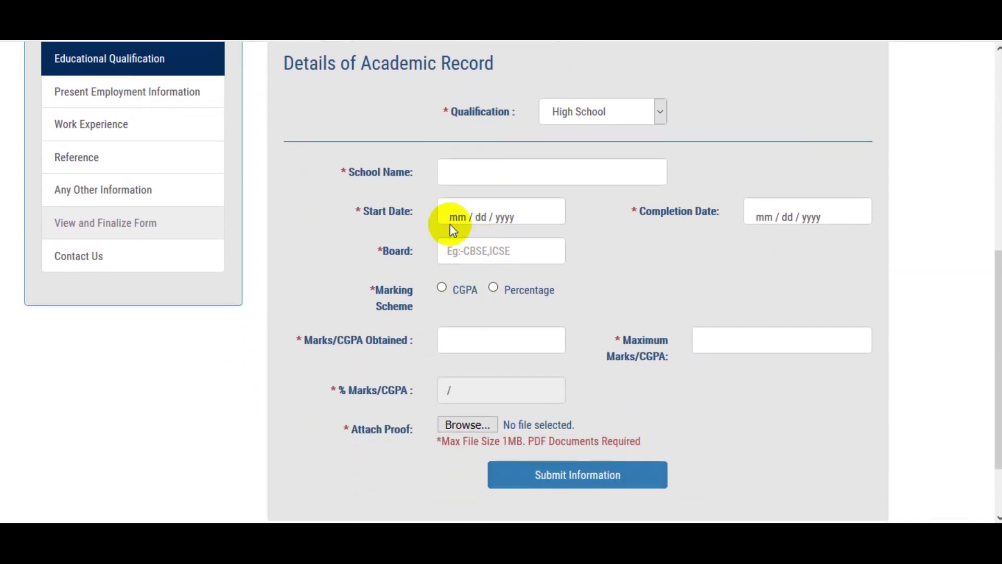
pyautogui.click(470, 170)
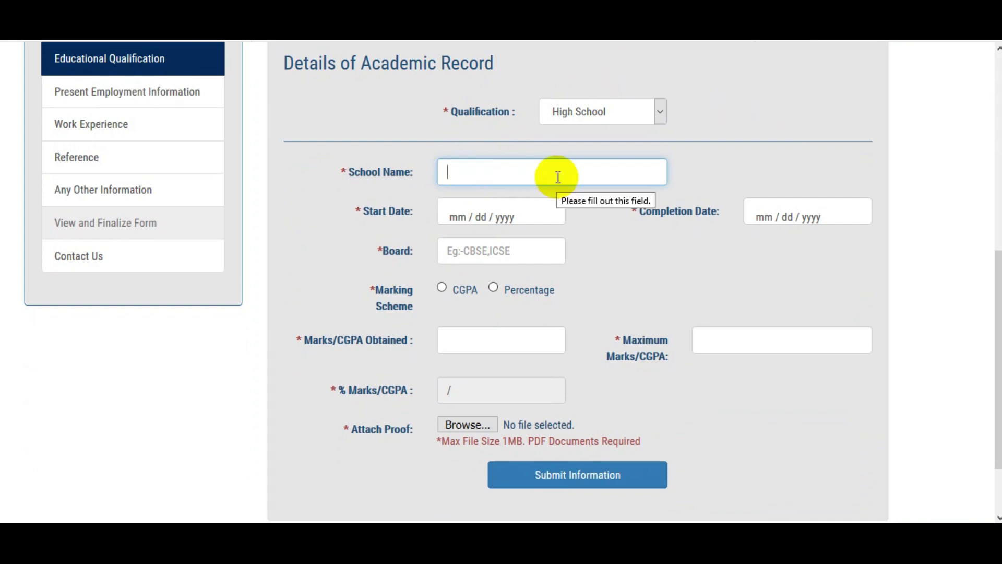
pyautogui.write('RKS')
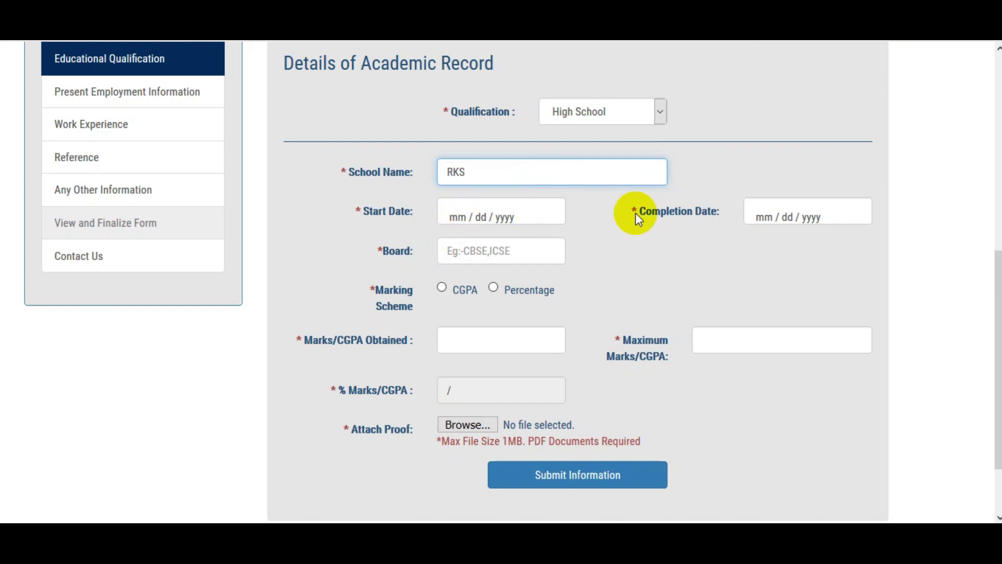
pyautogui.click(762, 215)
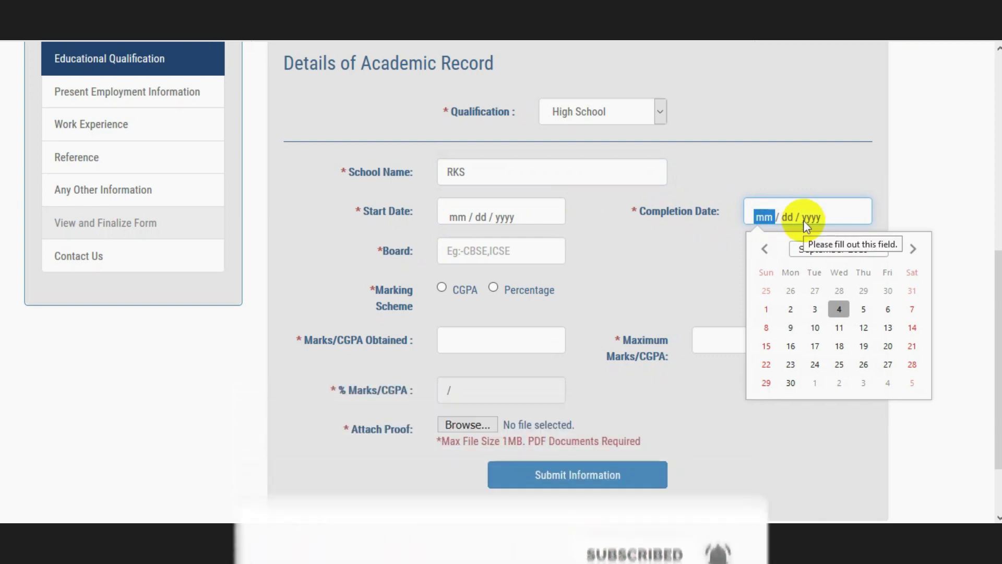
pyautogui.click(580, 245)
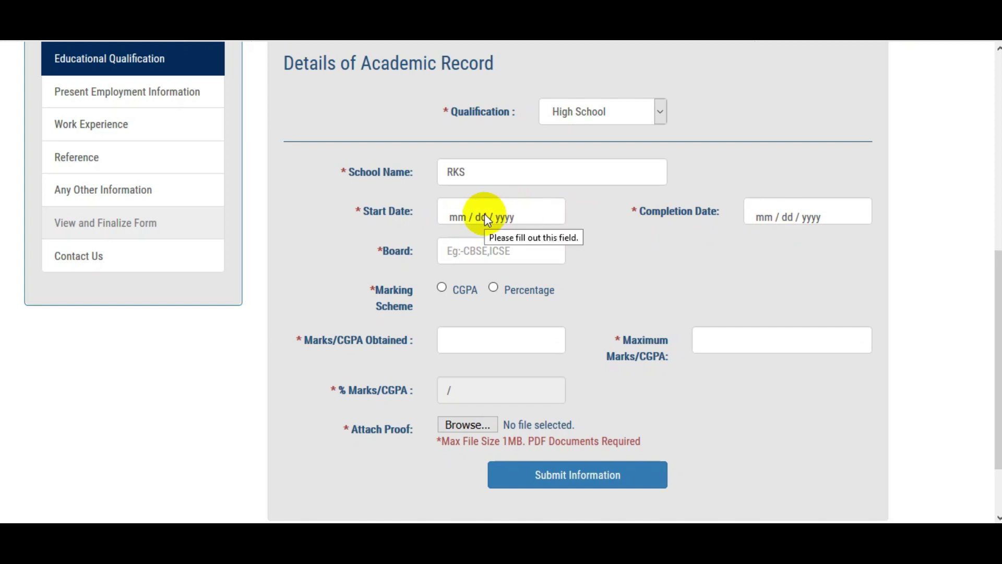
# Step: Enter board BSER and select Percentage as the marking scheme
pyautogui.click(483, 253)
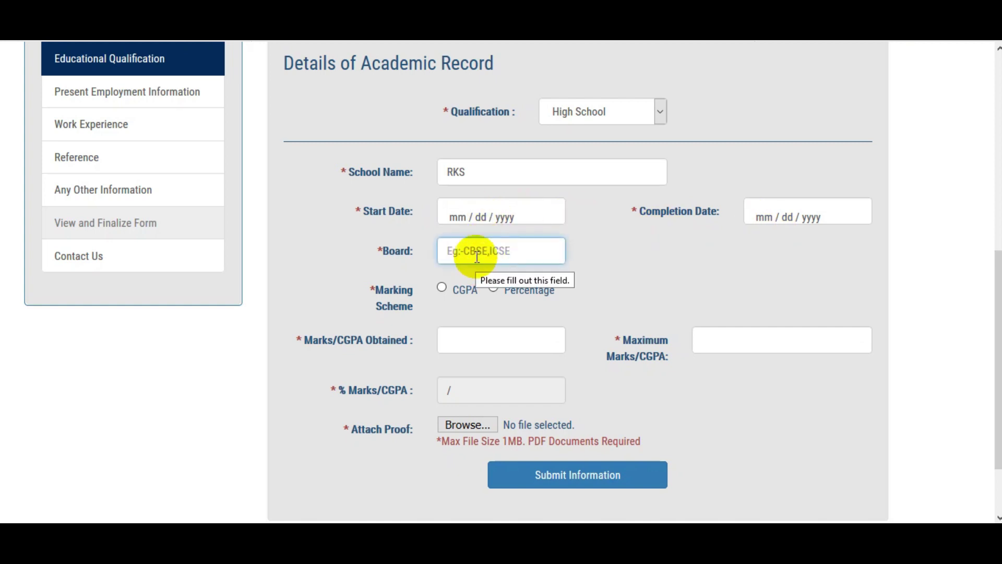
pyautogui.write('BSER')
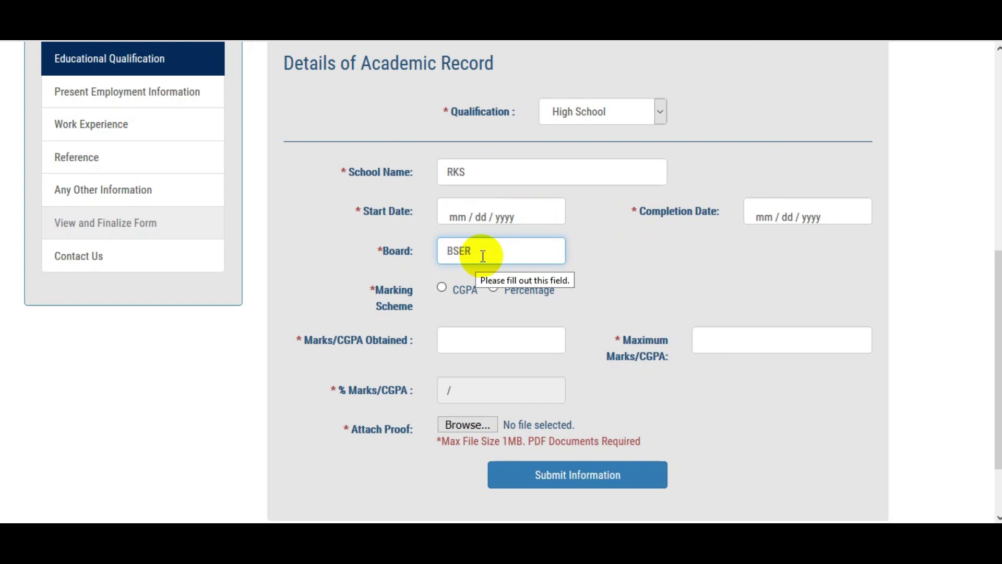
pyautogui.click(608, 252)
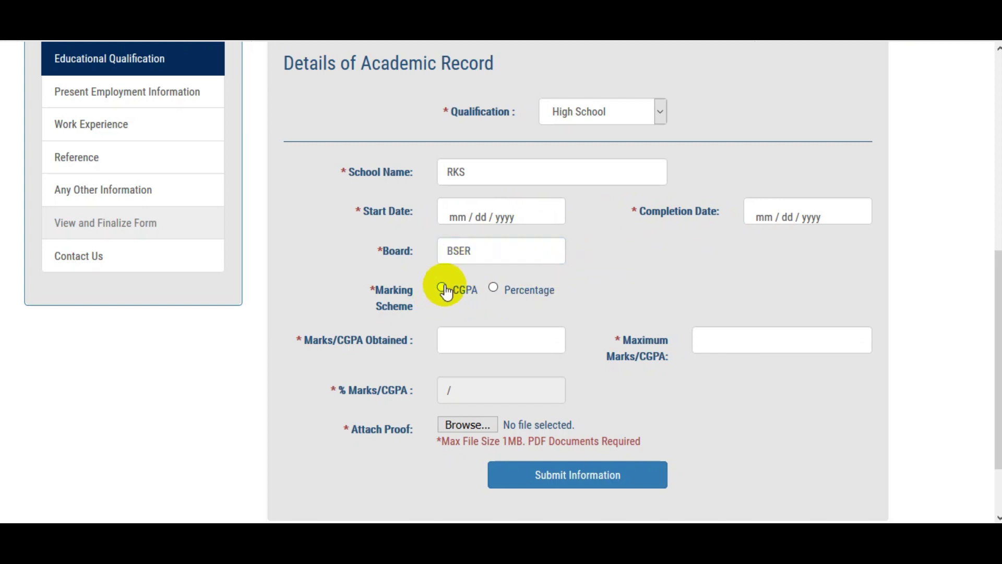
pyautogui.click(444, 289)
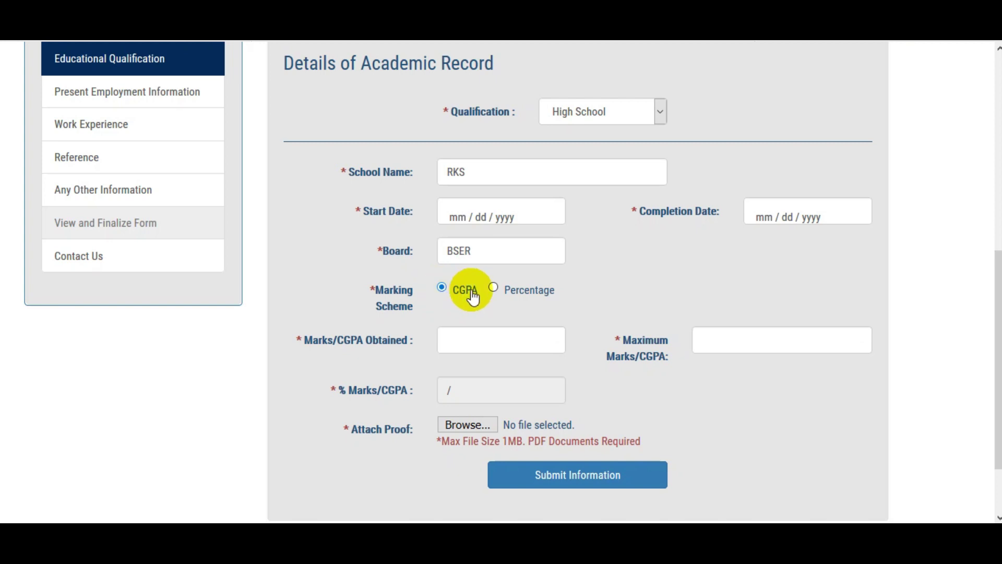
pyautogui.click(494, 288)
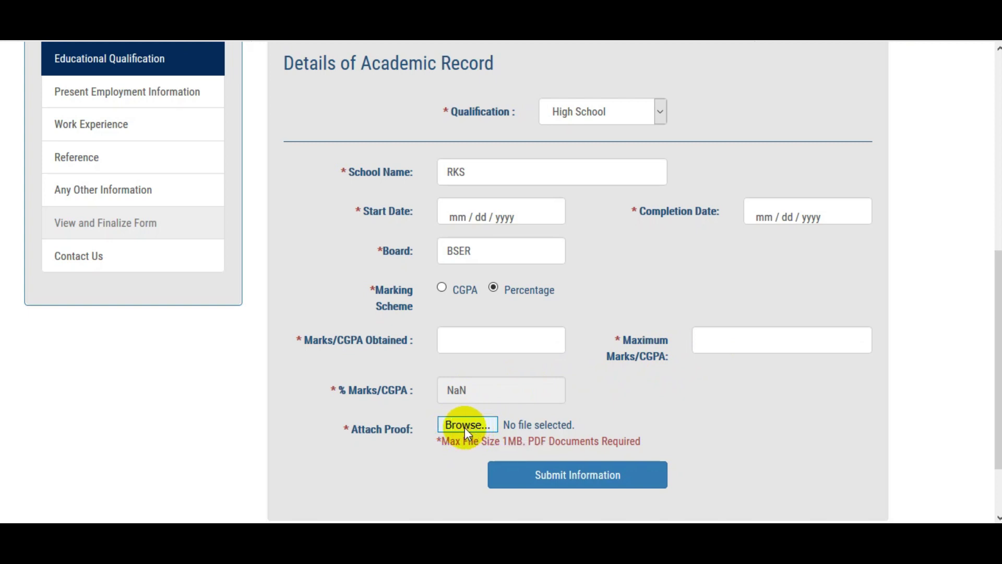
# Step: Save the High School record, then add Under Graduate with Bachelor of Arts (BA) degree
pyautogui.click(570, 485)
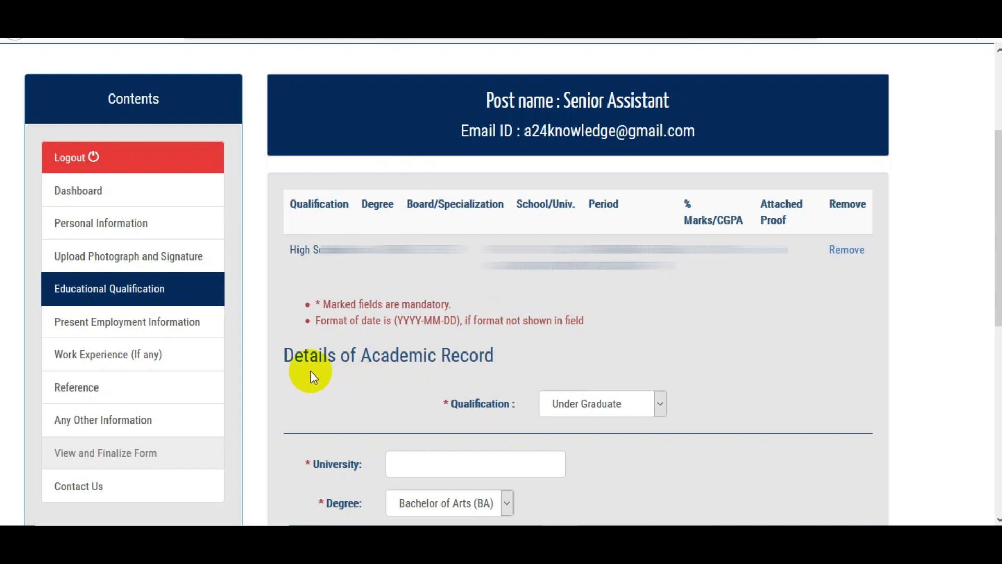
pyautogui.click(613, 404)
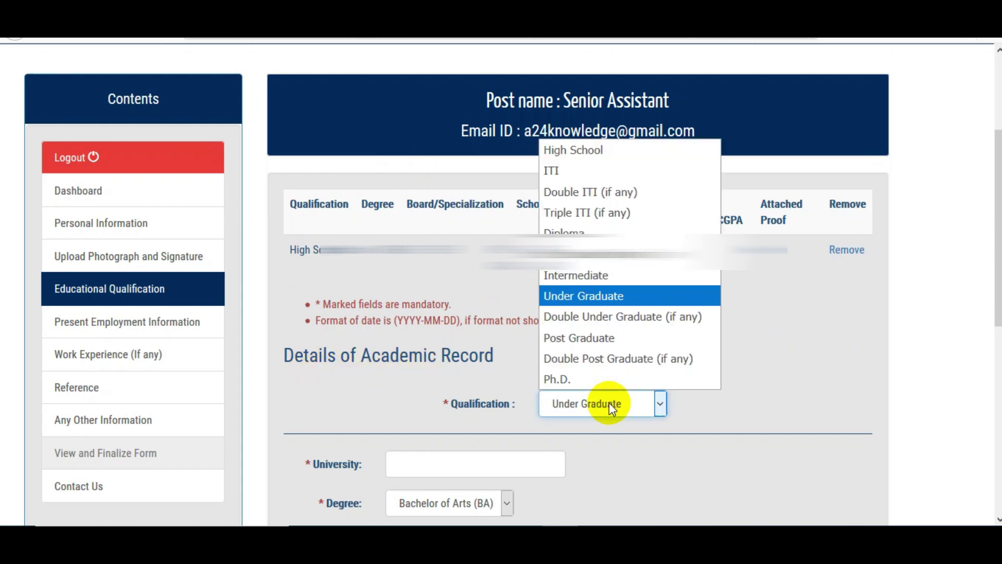
pyautogui.click(785, 356)
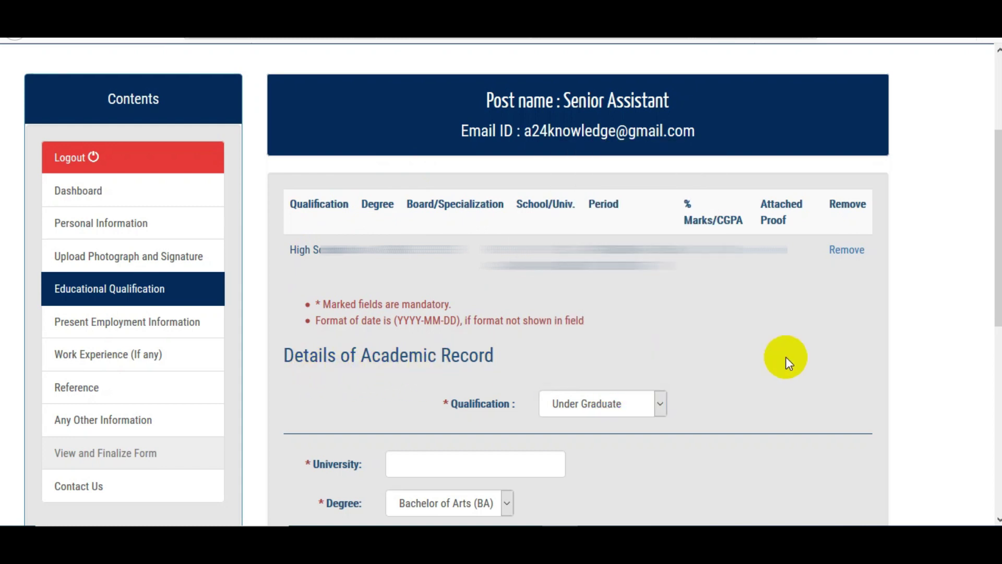
pyautogui.scroll(-5, 785, 356)
pyautogui.click(615, 141)
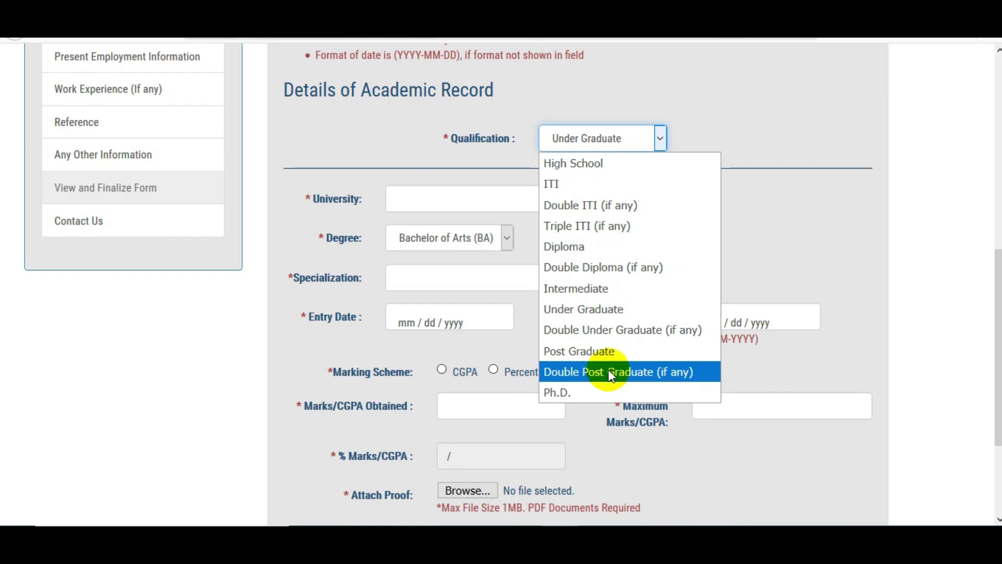
pyautogui.click(592, 311)
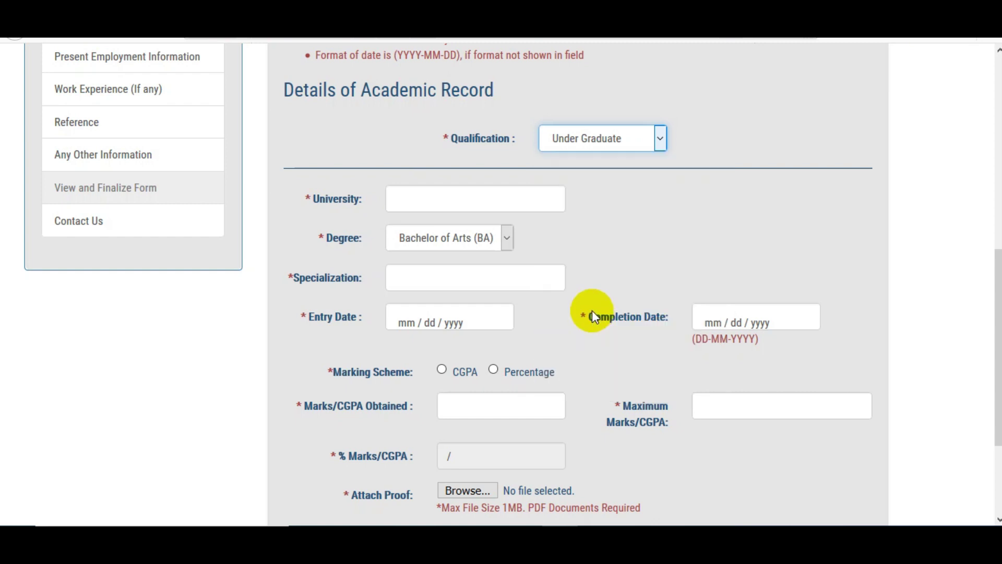
pyautogui.click(449, 197)
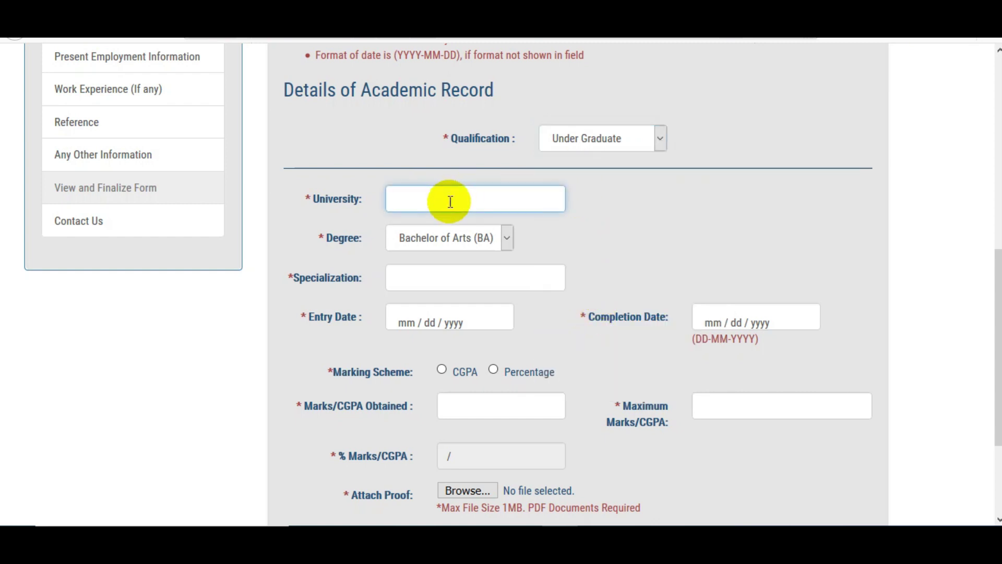
pyautogui.click(449, 238)
pyautogui.scroll(-2, 487, 372)
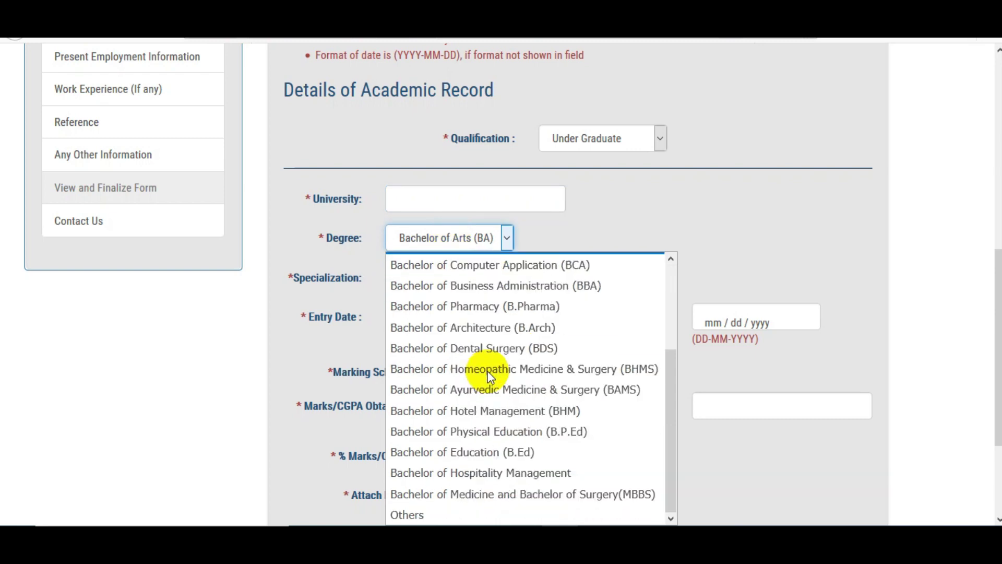
pyautogui.click(736, 270)
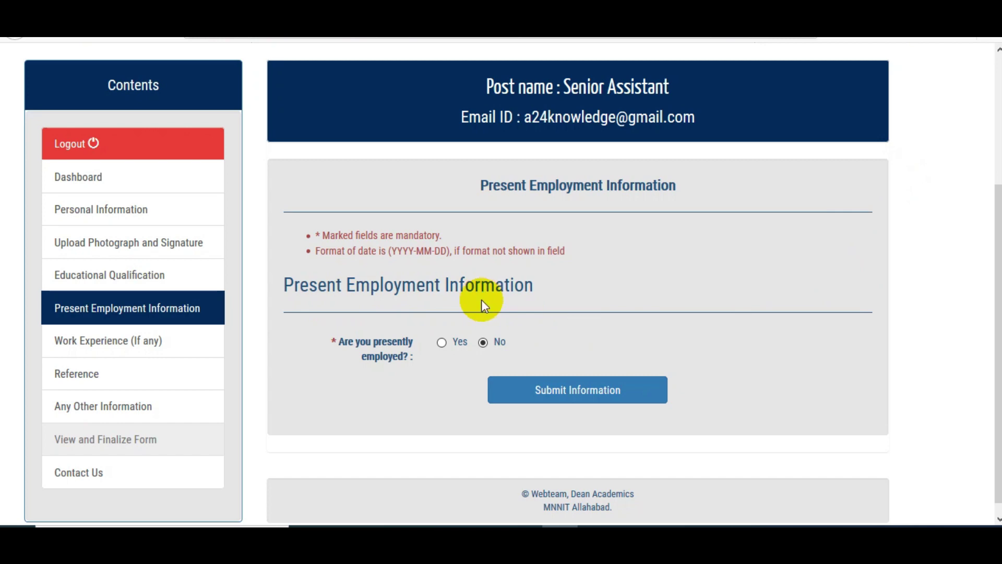
# Step: Answer No to being presently employed and submit it, confirming the Details Submitted alert
pyautogui.click(442, 343)
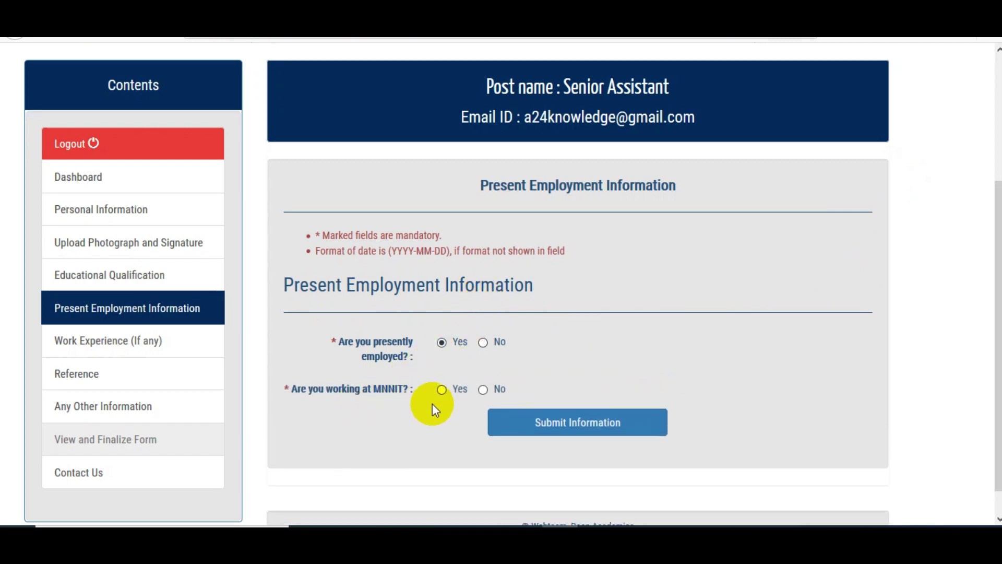
pyautogui.click(484, 390)
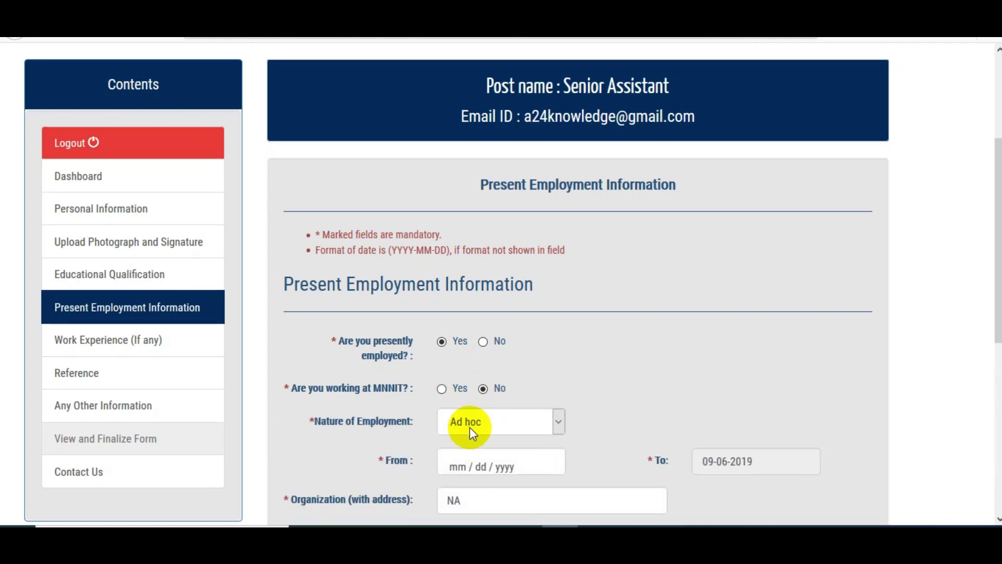
pyautogui.scroll(-2, 422, 399)
pyautogui.scroll(-4, 606, 363)
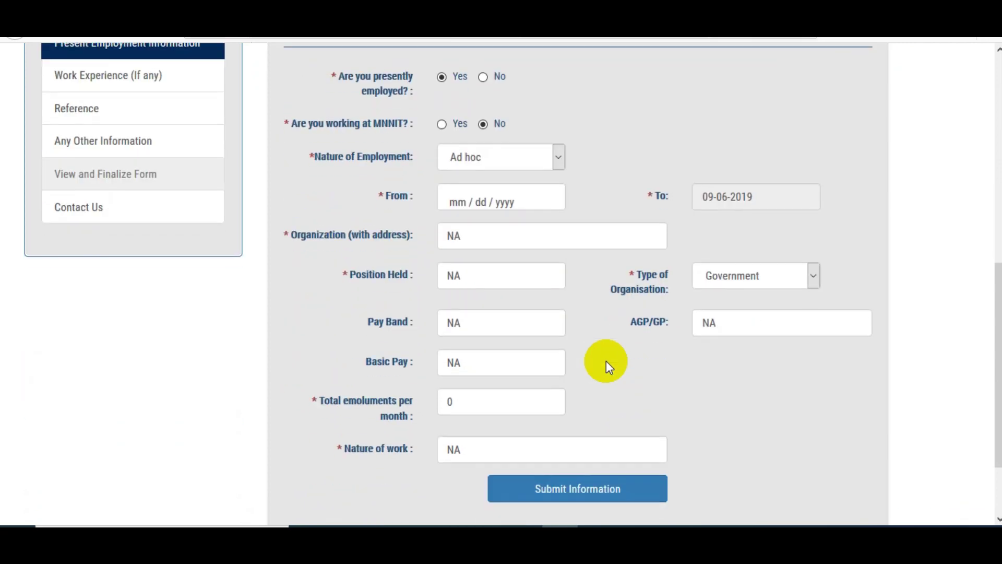
pyautogui.scroll(2, 606, 361)
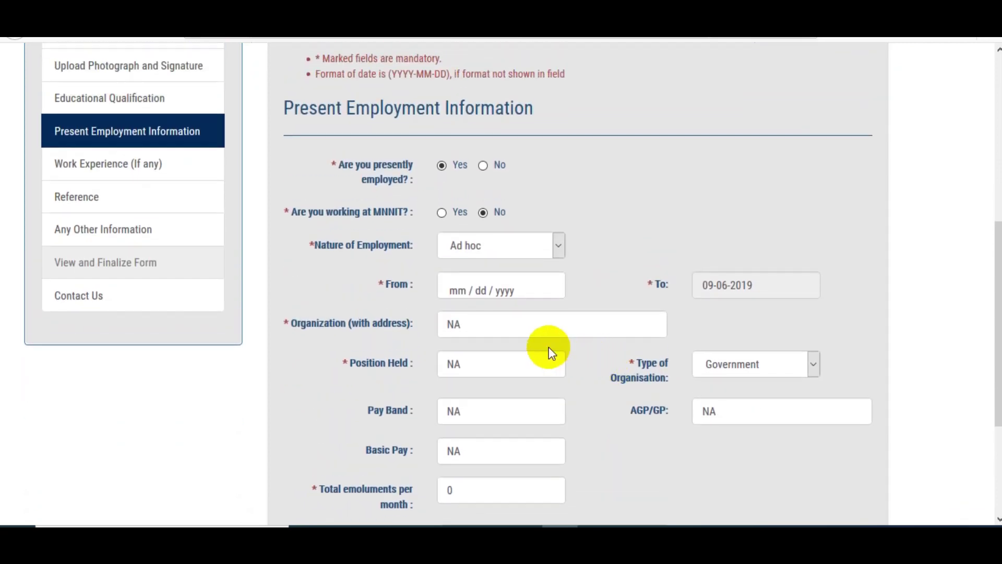
pyautogui.click(481, 166)
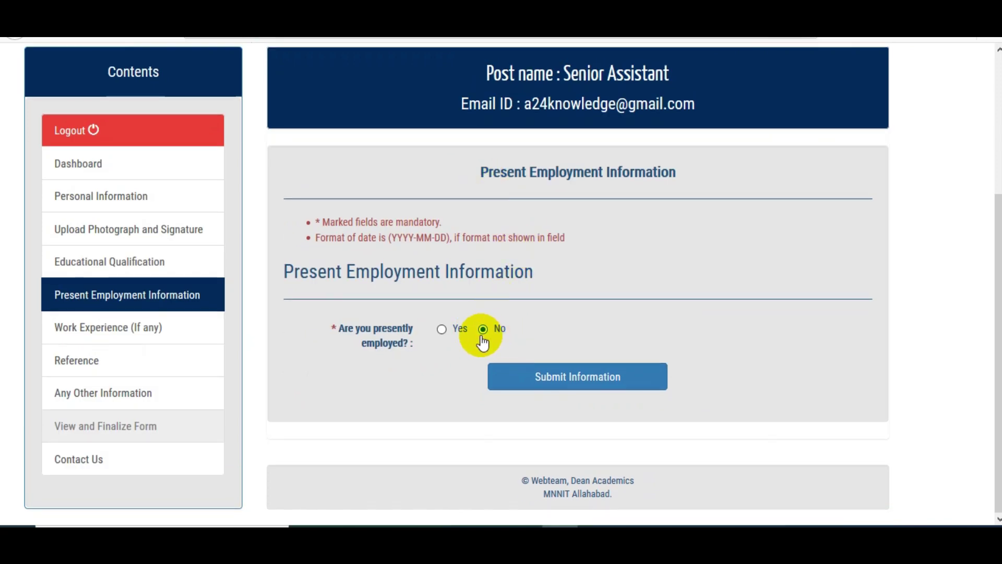
pyautogui.click(562, 383)
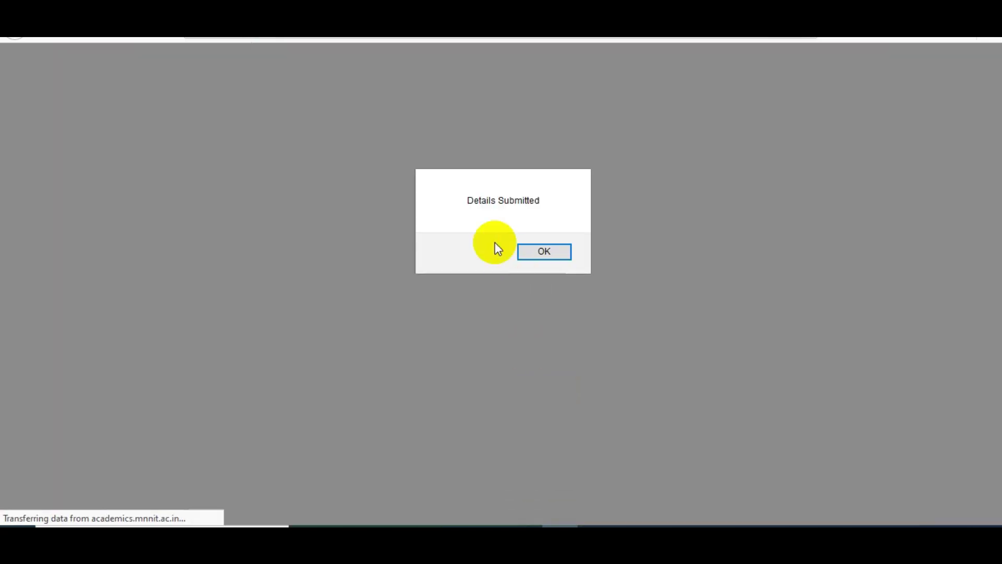
pyautogui.click(539, 249)
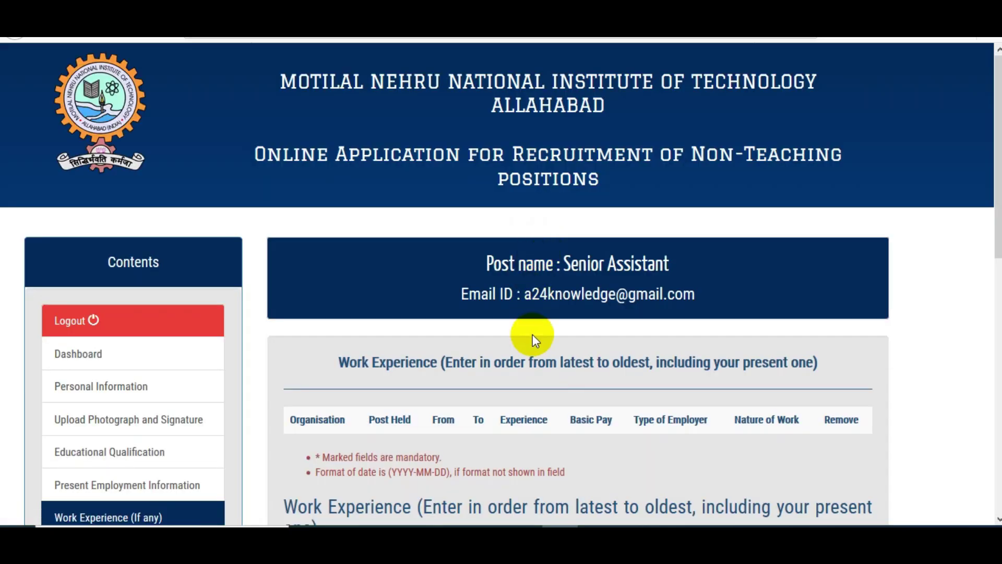
pyautogui.scroll(-2, 533, 334)
pyautogui.scroll(-2, 393, 308)
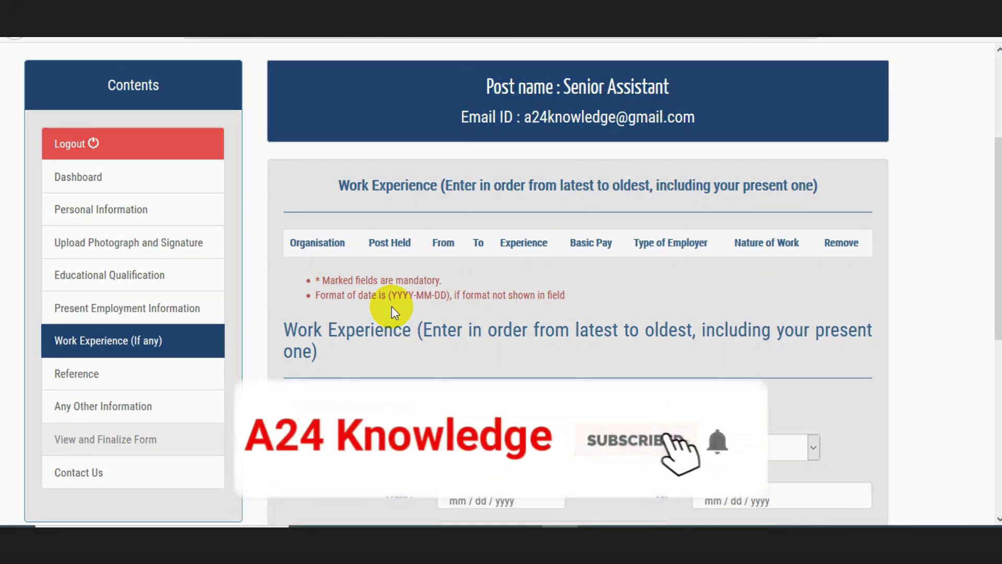
pyautogui.scroll(-2, 420, 350)
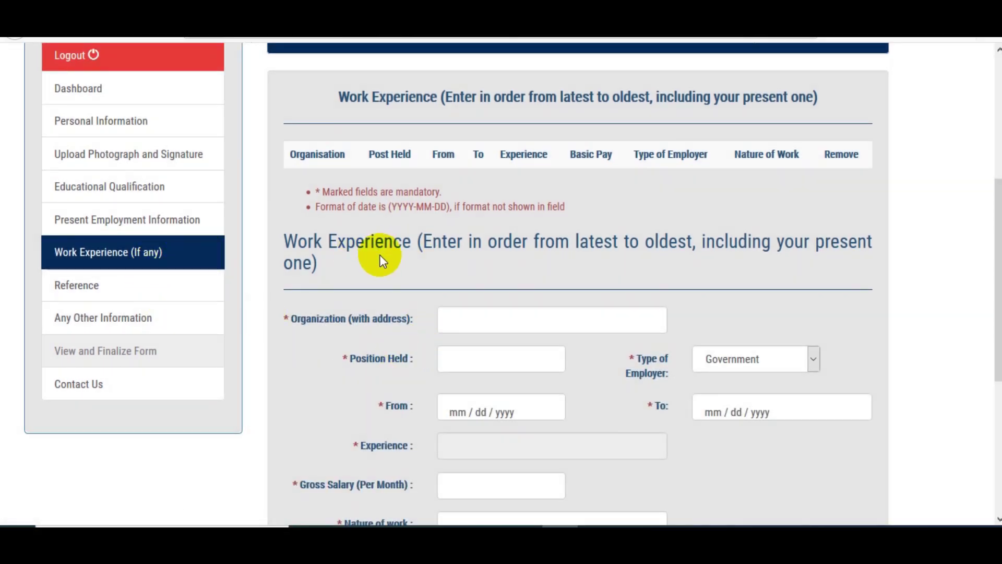
pyautogui.scroll(-6, 346, 277)
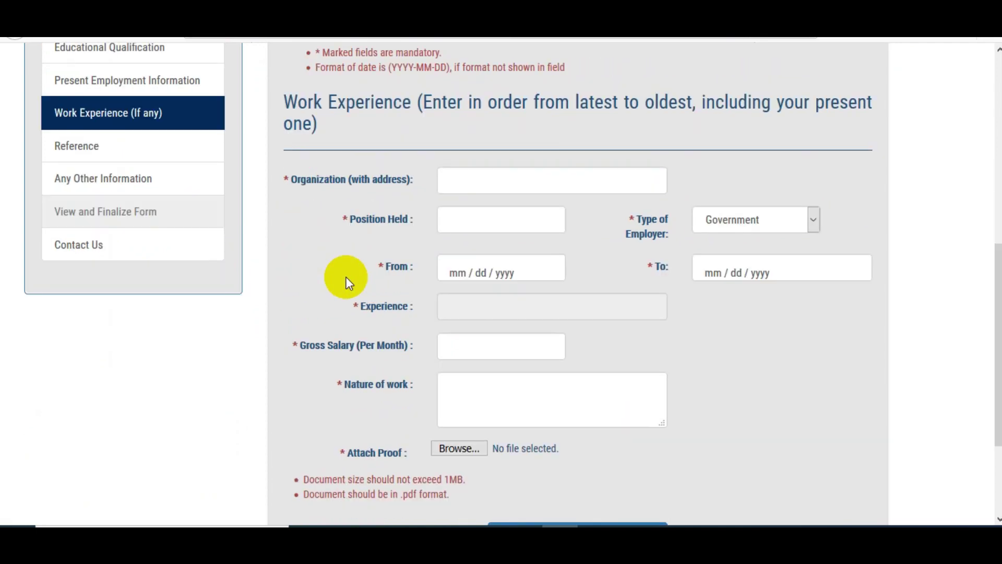
pyautogui.scroll(6, 371, 358)
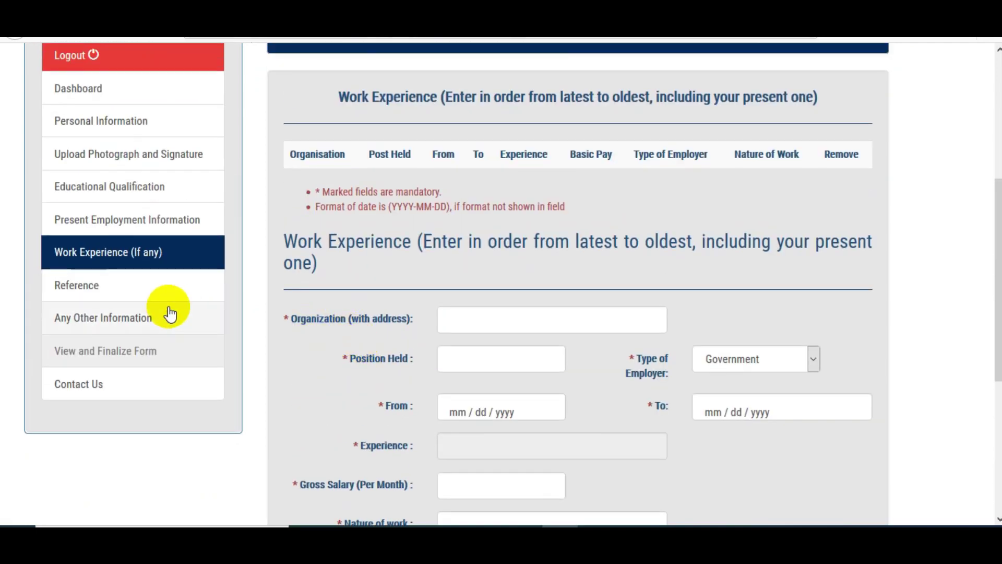
# Step: Go to the Reference section and scroll through its empty reference form
pyautogui.click(151, 294)
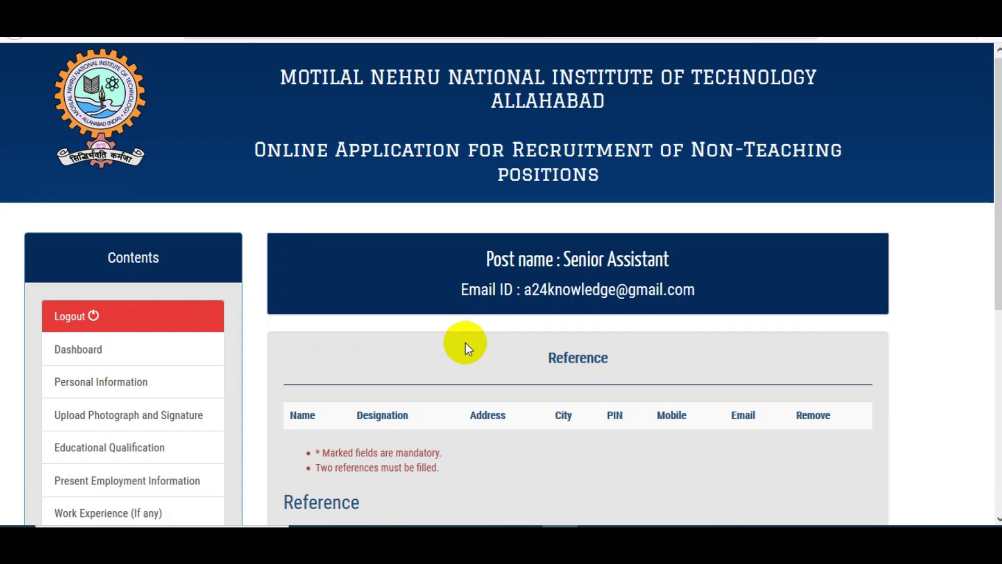
pyautogui.scroll(-5, 472, 343)
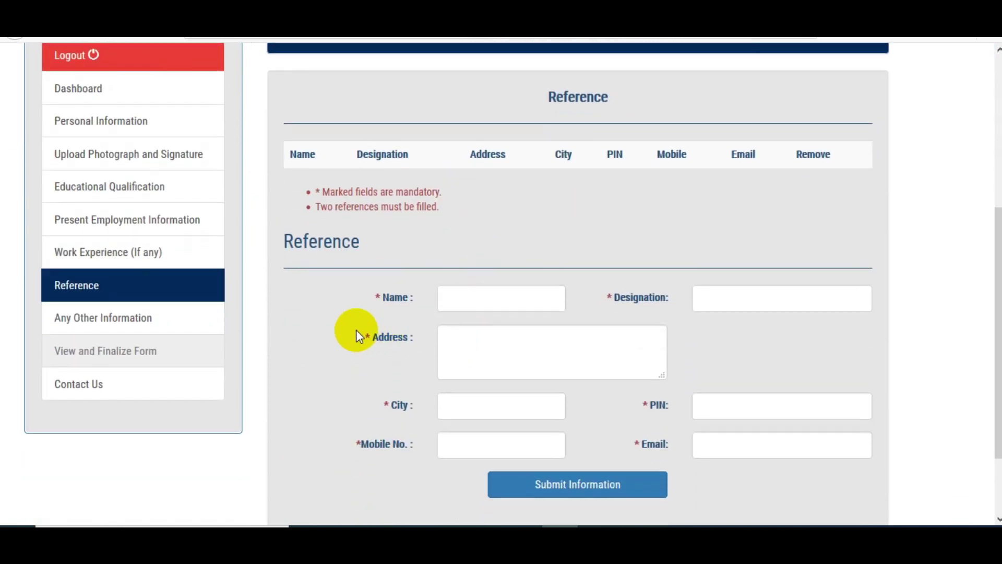
pyautogui.scroll(3, 356, 334)
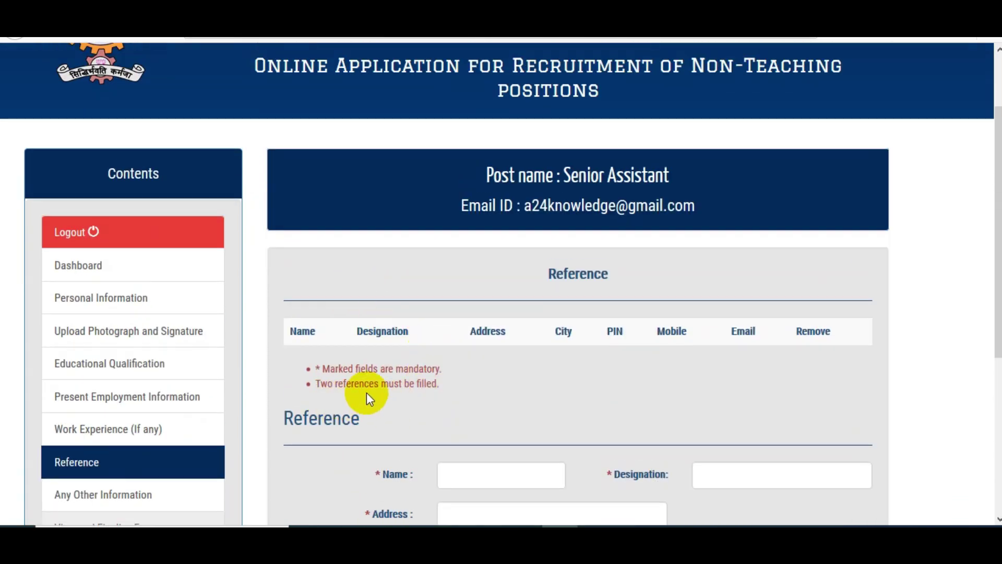
pyautogui.scroll(-2, 433, 365)
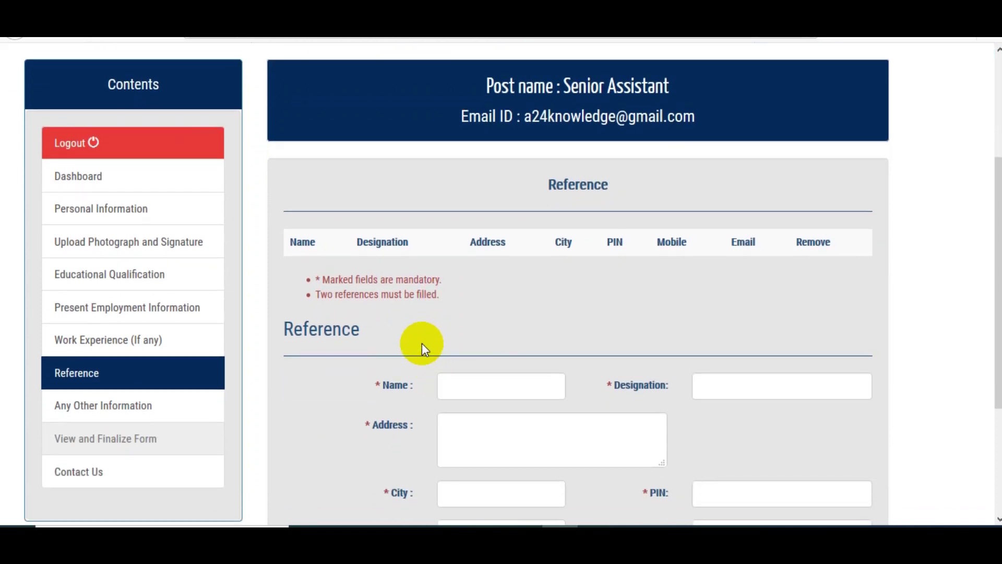
pyautogui.scroll(-2, 412, 339)
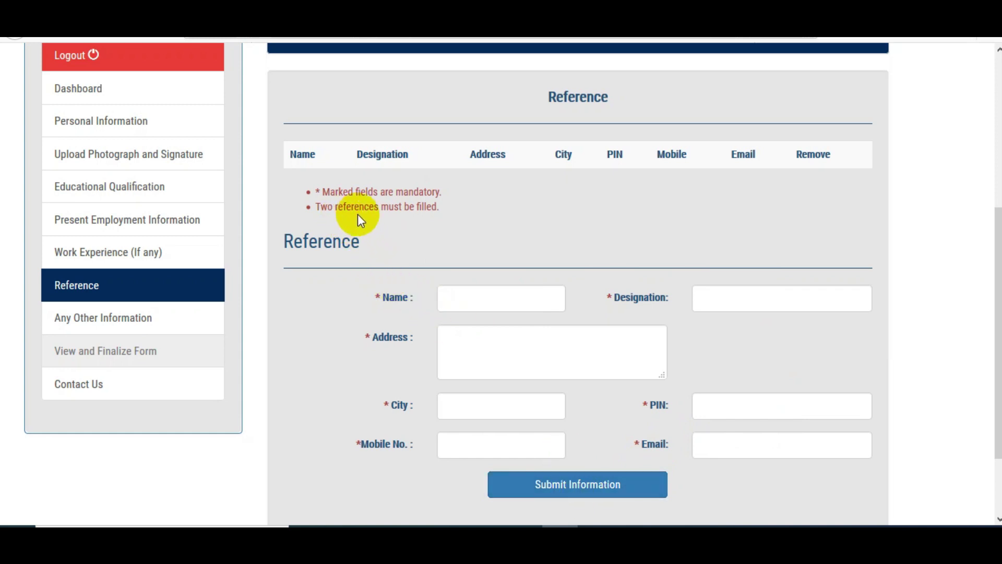
# Step: Enter the first reference's name, designation, address and city
pyautogui.click(485, 302)
pyautogui.write('ddd')
pyautogui.click(725, 296)
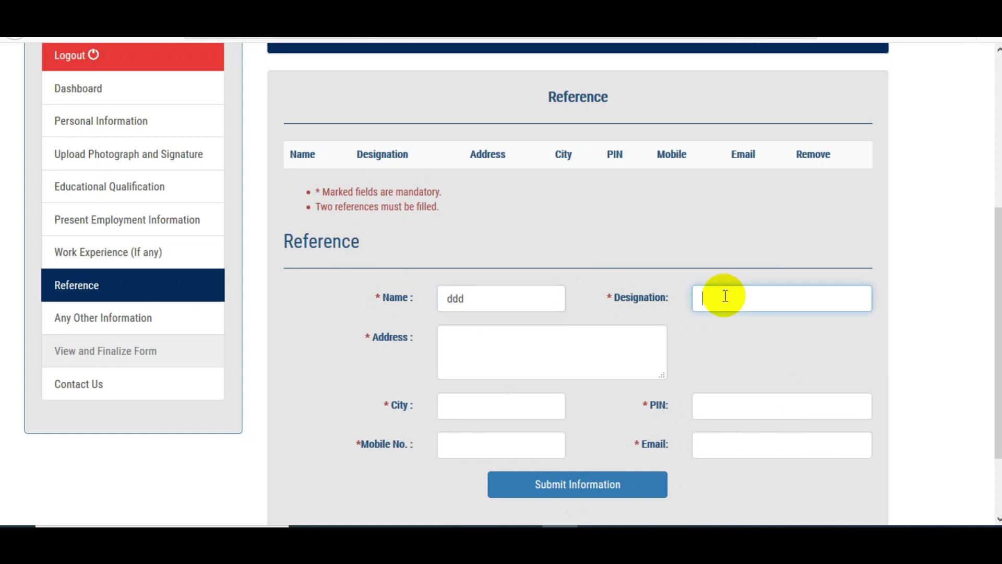
pyautogui.write('gddgds')
pyautogui.click(548, 335)
pyautogui.write('dsdgsdgds')
pyautogui.click(498, 406)
pyautogui.write('dd')
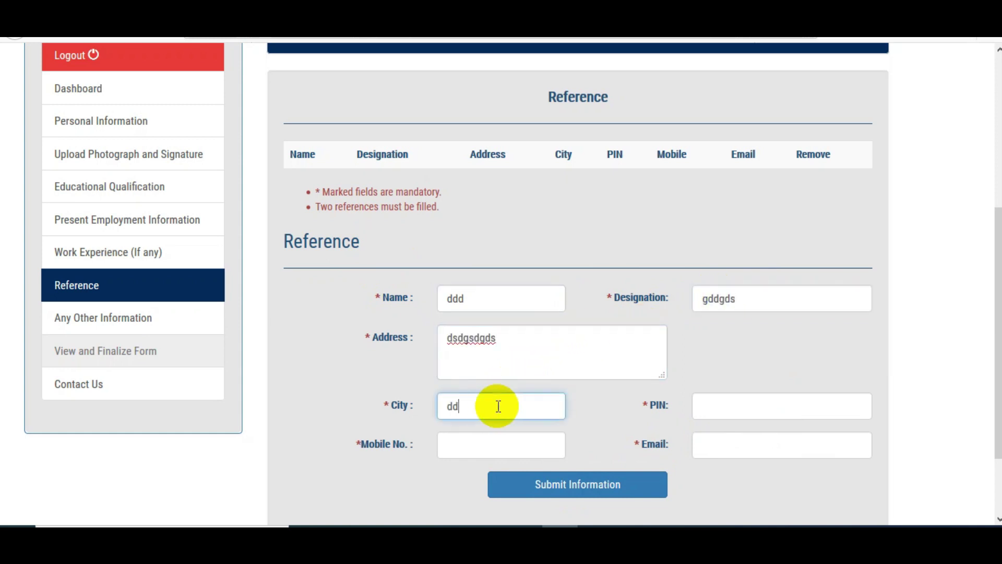
pyautogui.write('gds')
# Step: Add the reference's PIN code, mobile number and e-mail, then submit the reference
pyautogui.click(735, 399)
pyautogui.write('301001')
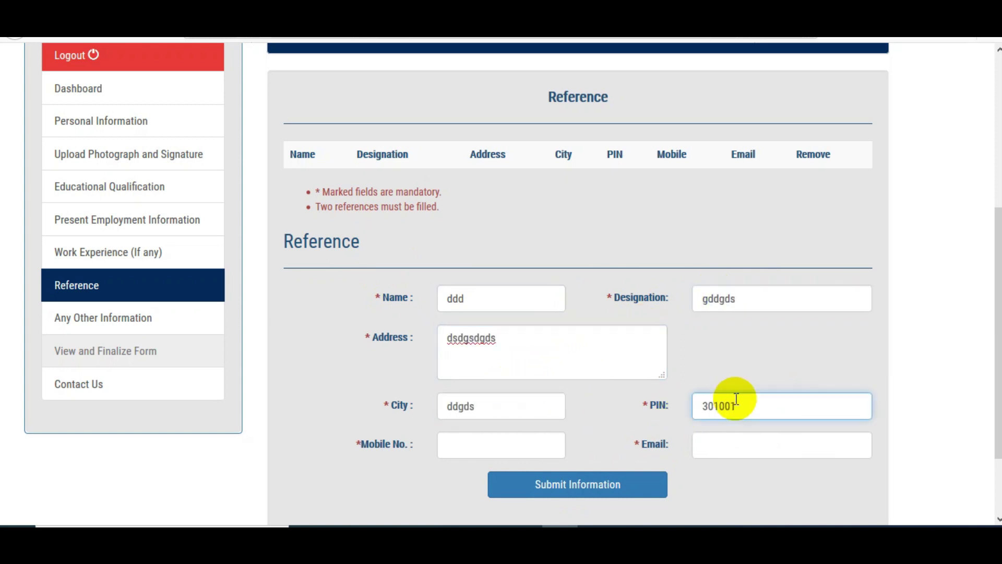
pyautogui.click(502, 444)
pyautogui.write('999999')
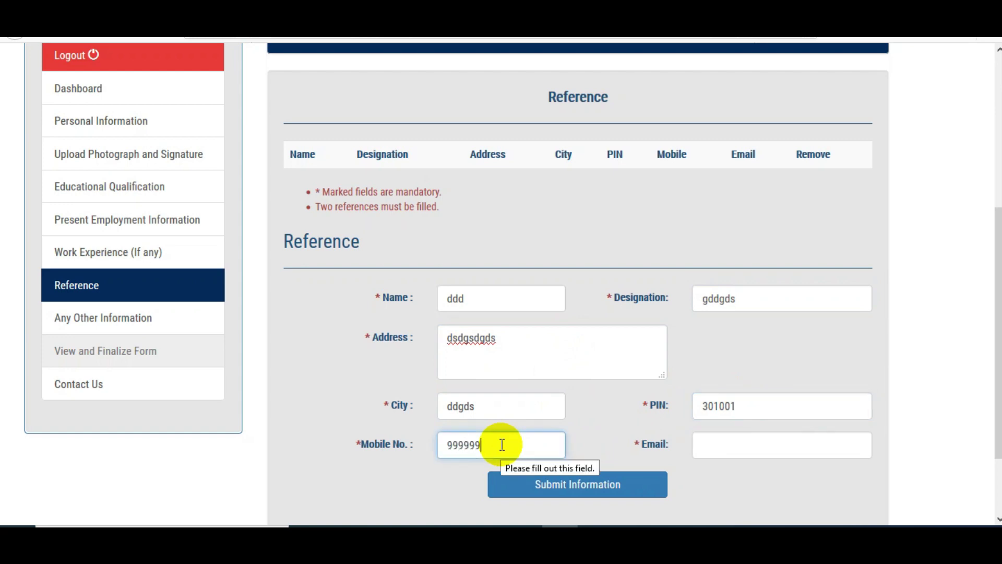
pyautogui.write('9999')
pyautogui.click(705, 449)
pyautogui.press('Return')
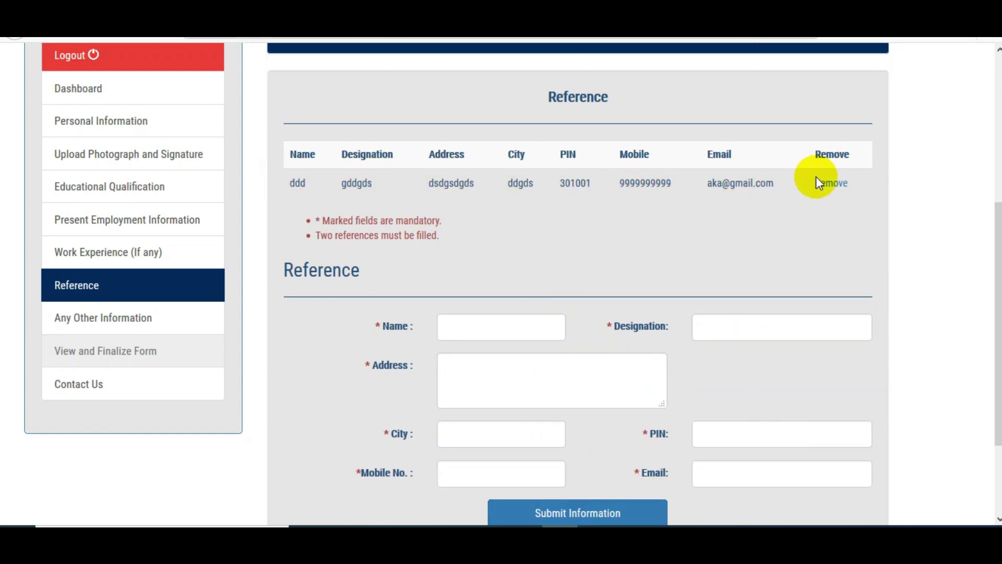
pyautogui.scroll(-3, 816, 177)
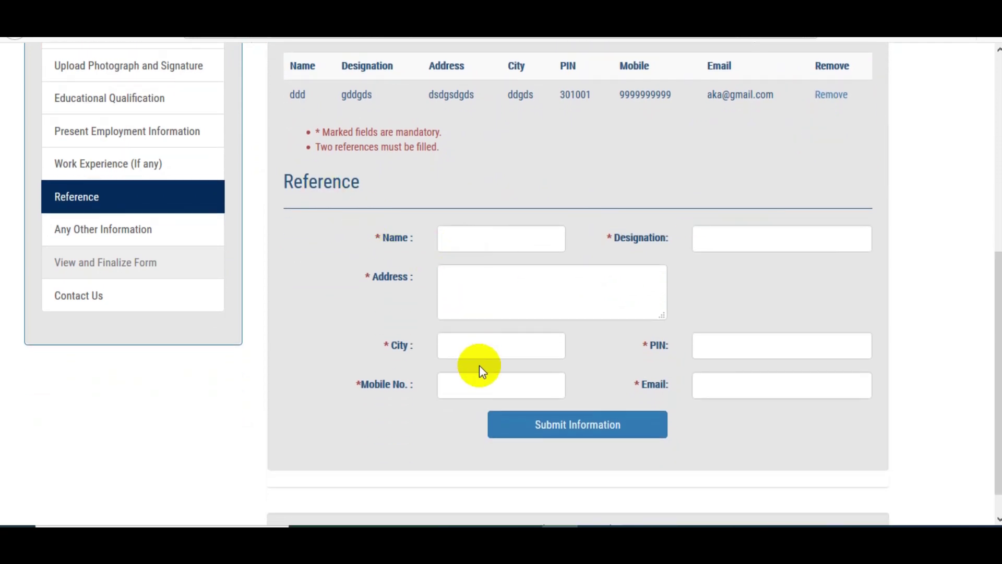